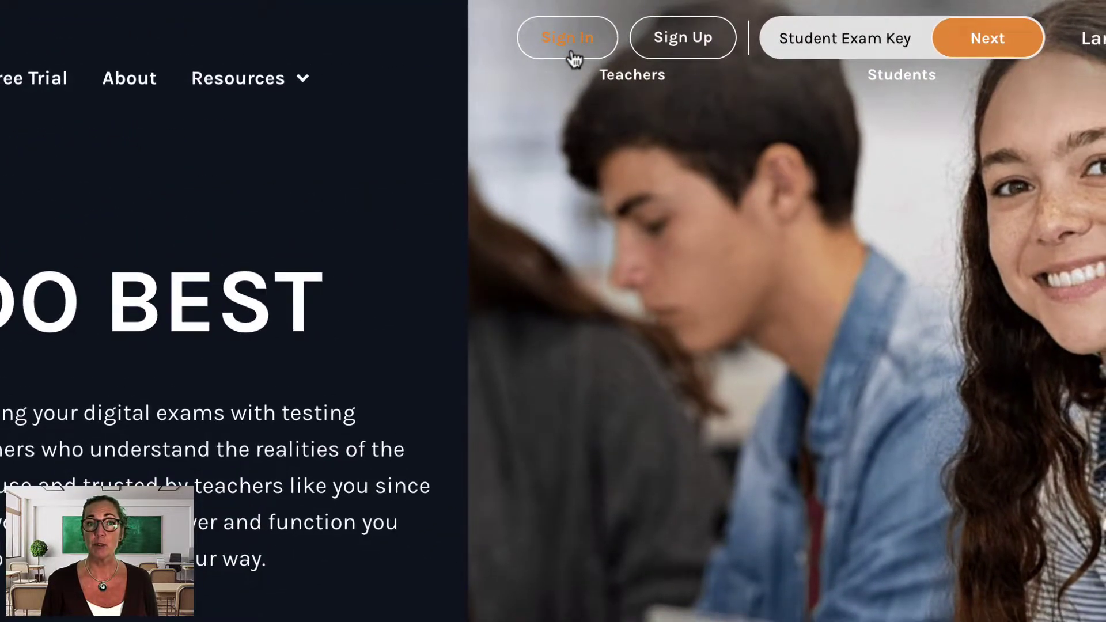
Sign in as a teacher by pasting the account e-mail and password
click(570, 56)
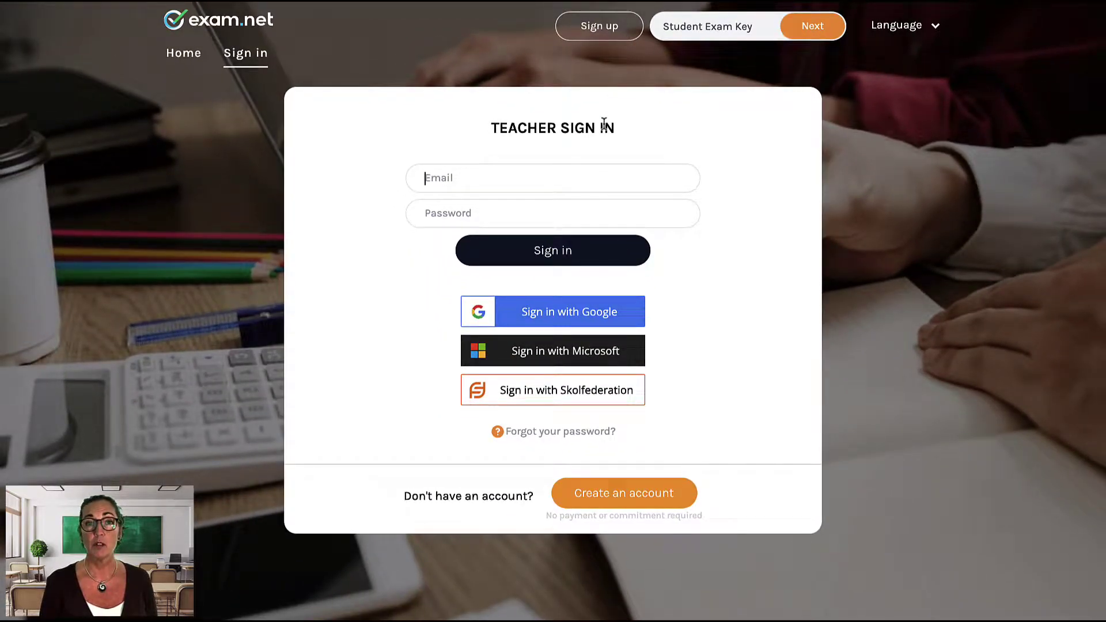
key(ctrl+v)
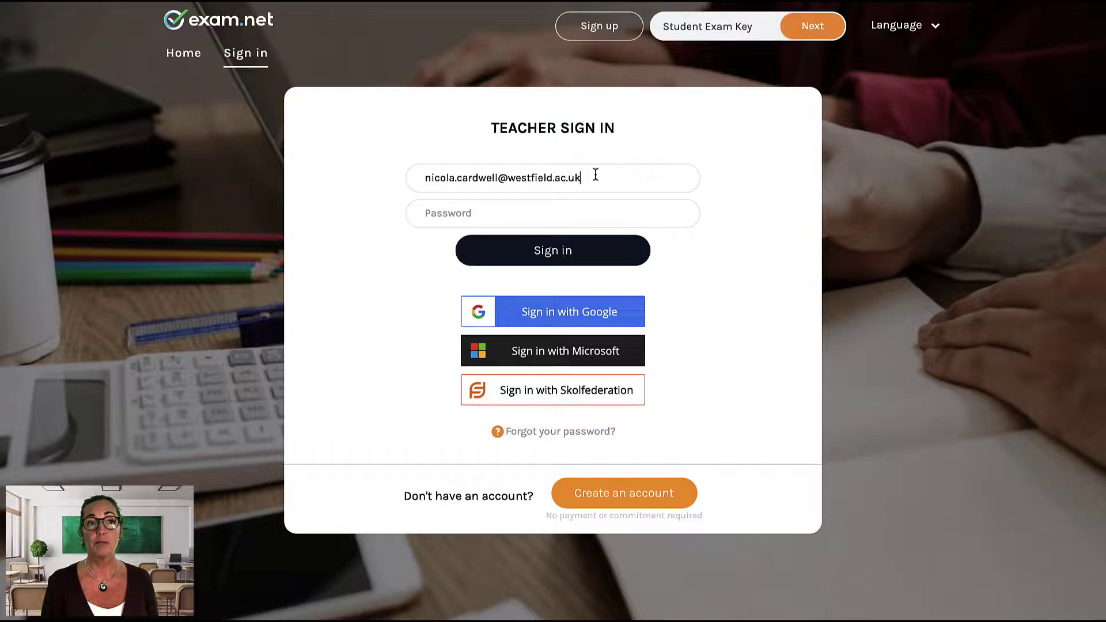
click(592, 208)
key(ctrl+v)
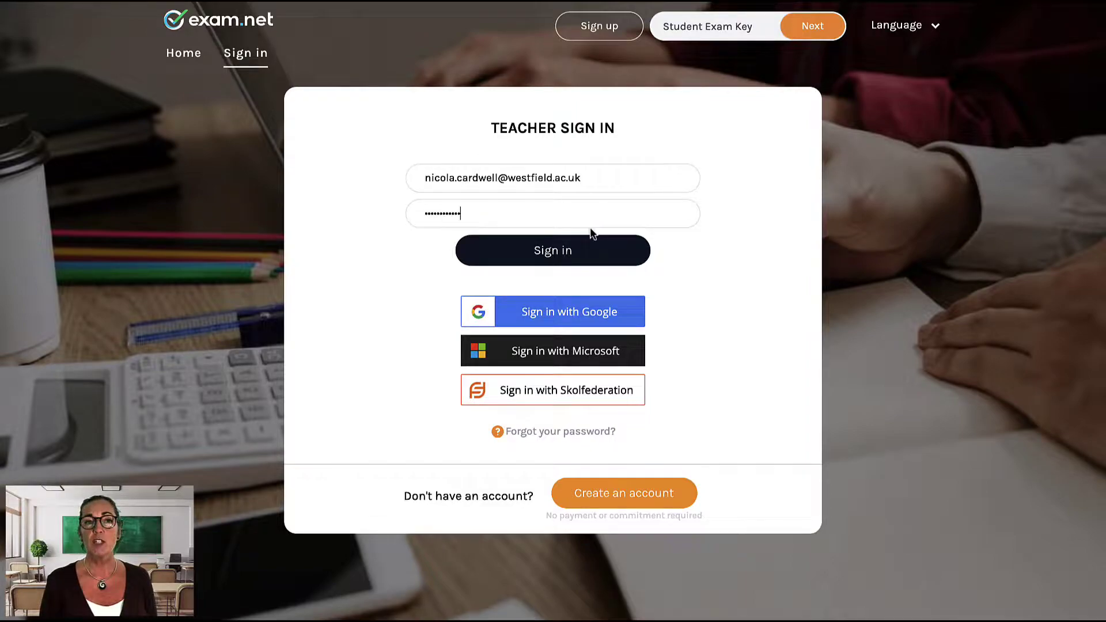
click(588, 258)
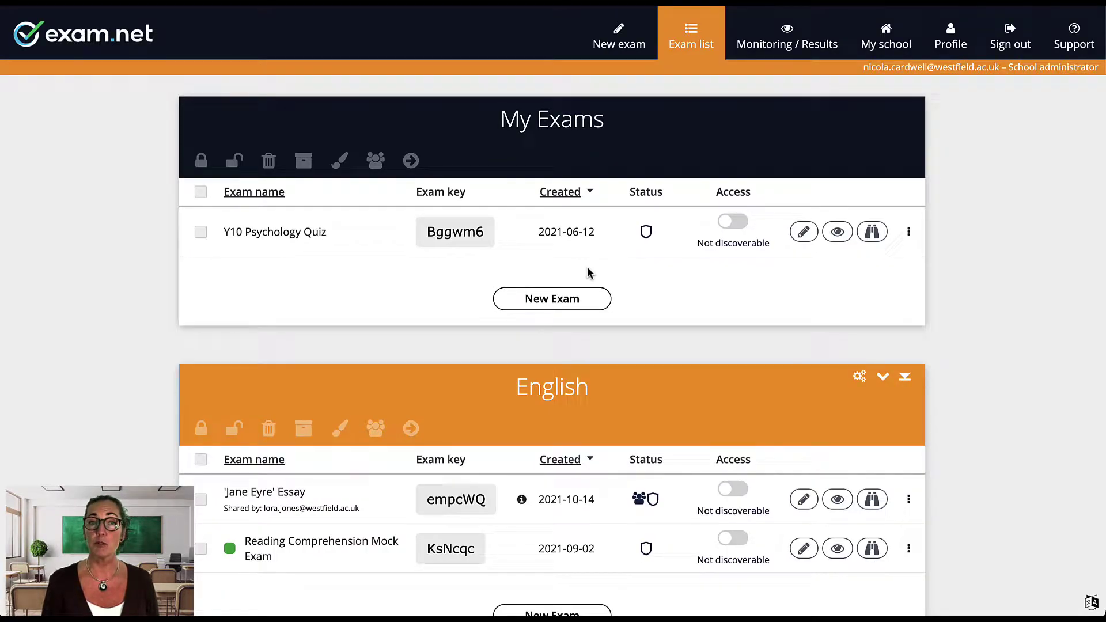
Scroll the exam list past English, Year 11, Entrance exams Y9 and Test exams to Exams shared with me
scroll(588, 273, down, 7)
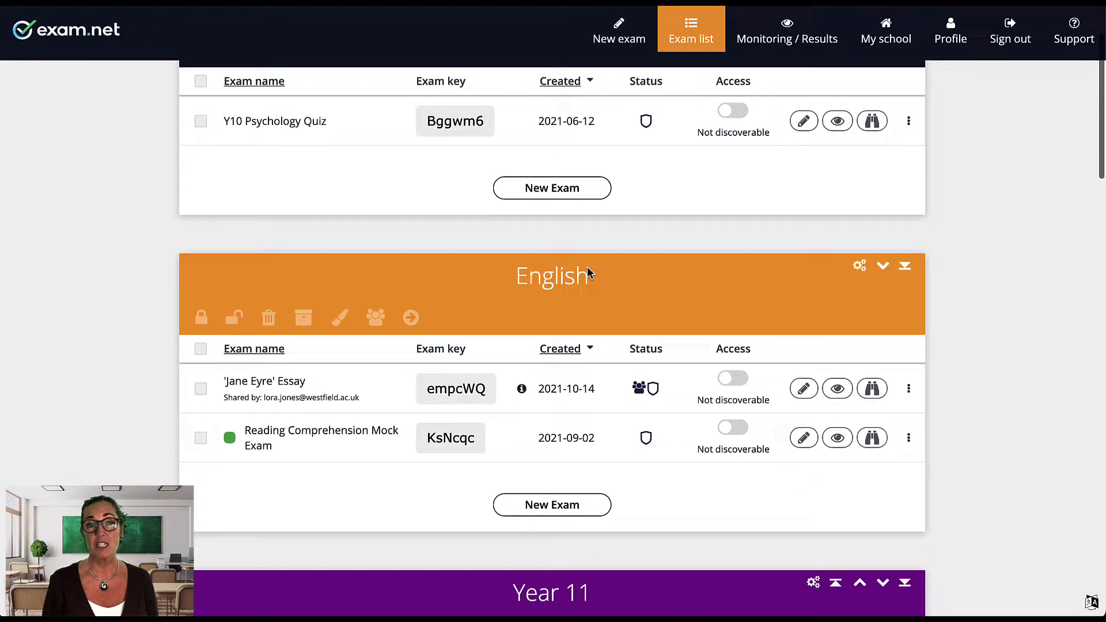
scroll(588, 272, down, 10)
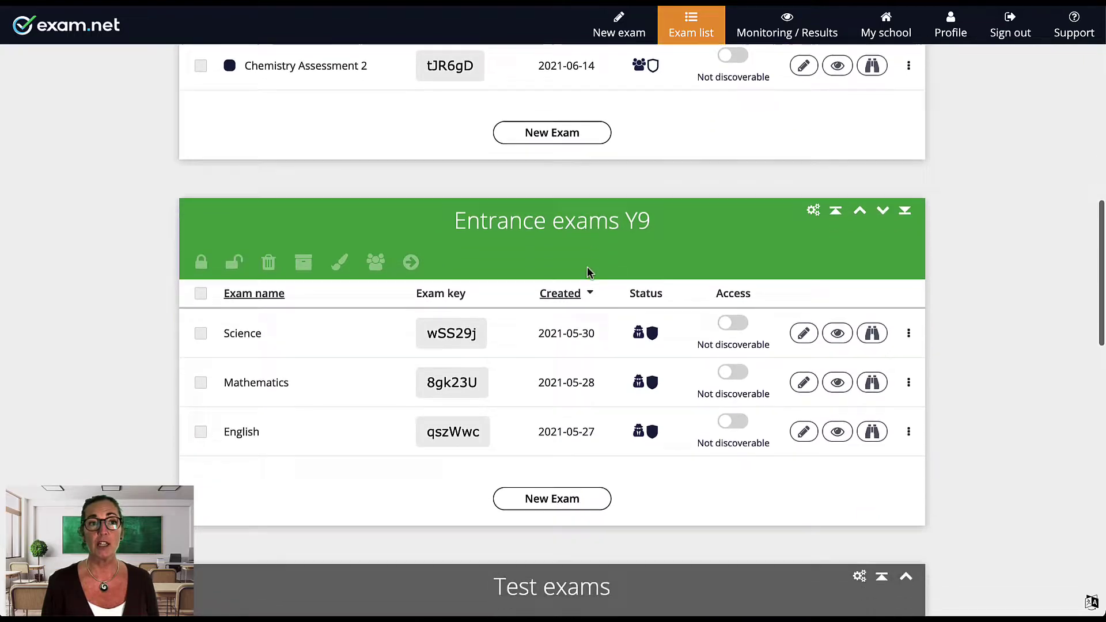
scroll(588, 269, down, 6)
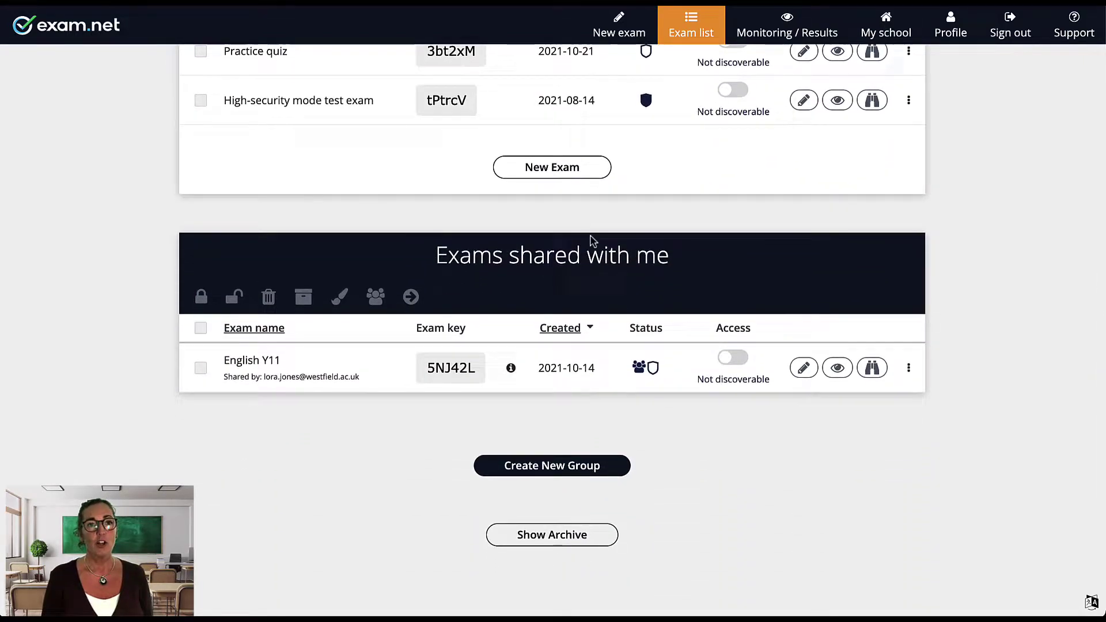
Create a new exam named 'Temptations' and scroll to its Exam Questions section
click(620, 27)
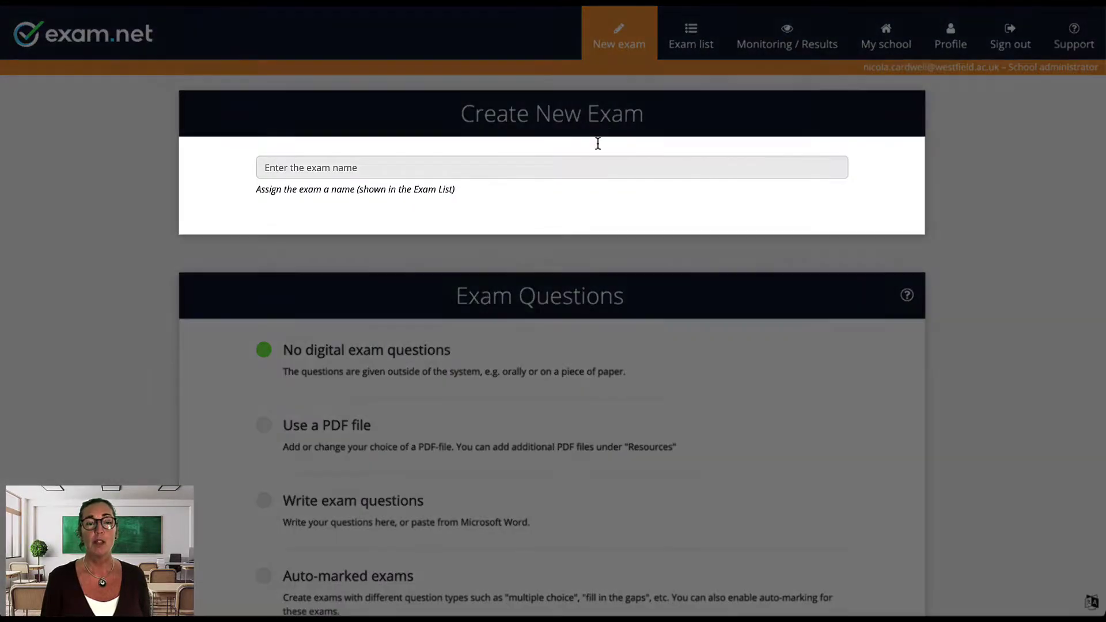
click(595, 171)
text(Temptations)
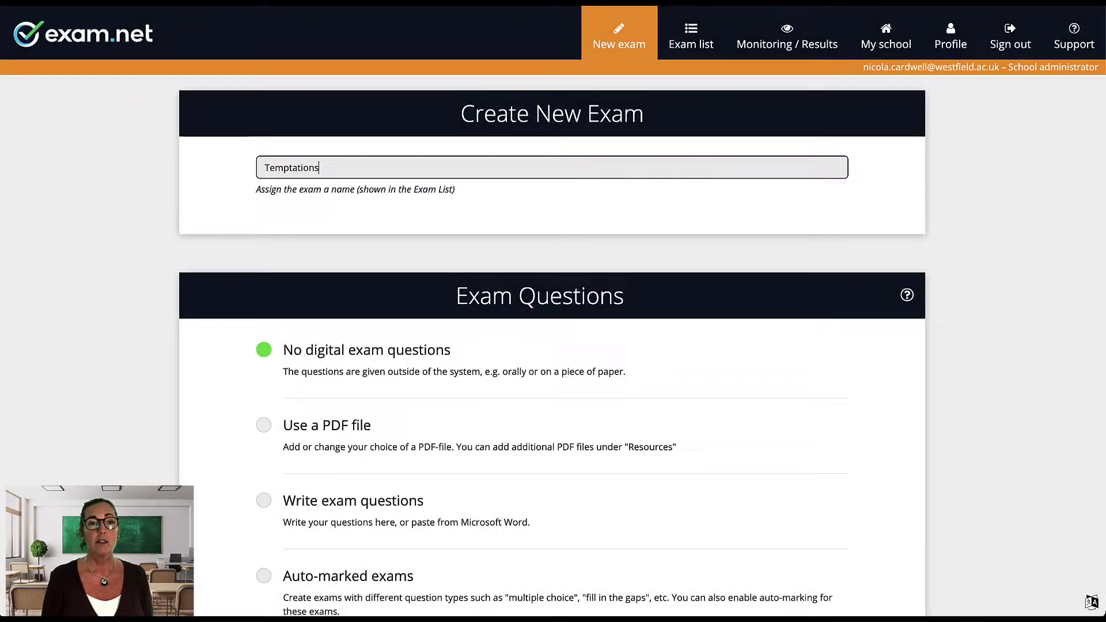
scroll(595, 225, down, 3)
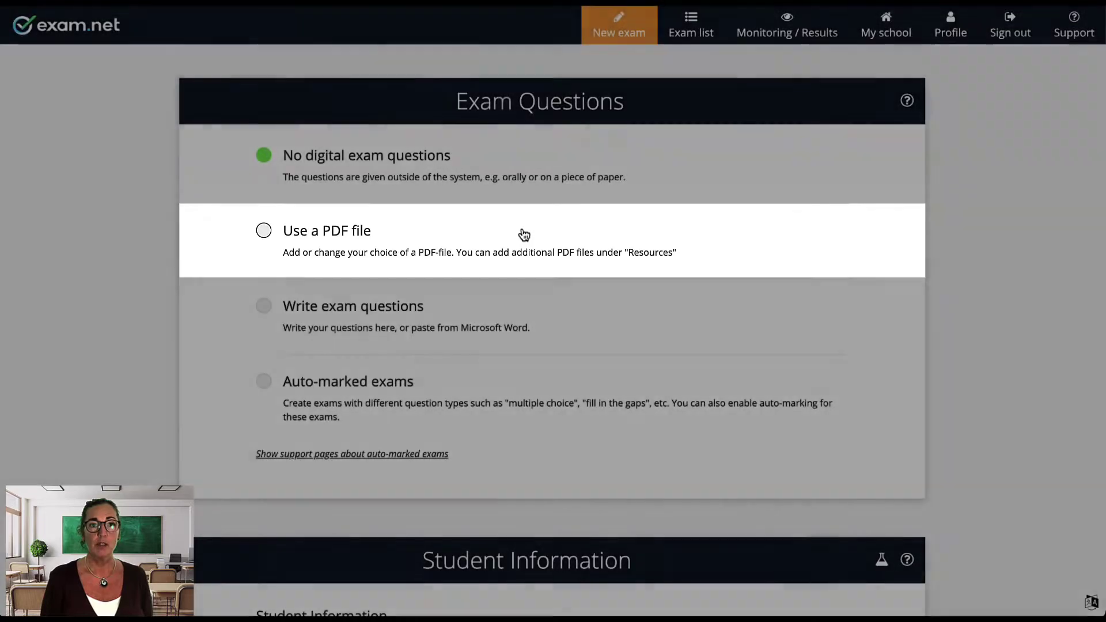
Upload Temptations - essay.pdf as the exam questions, review the preview, and close it
click(521, 231)
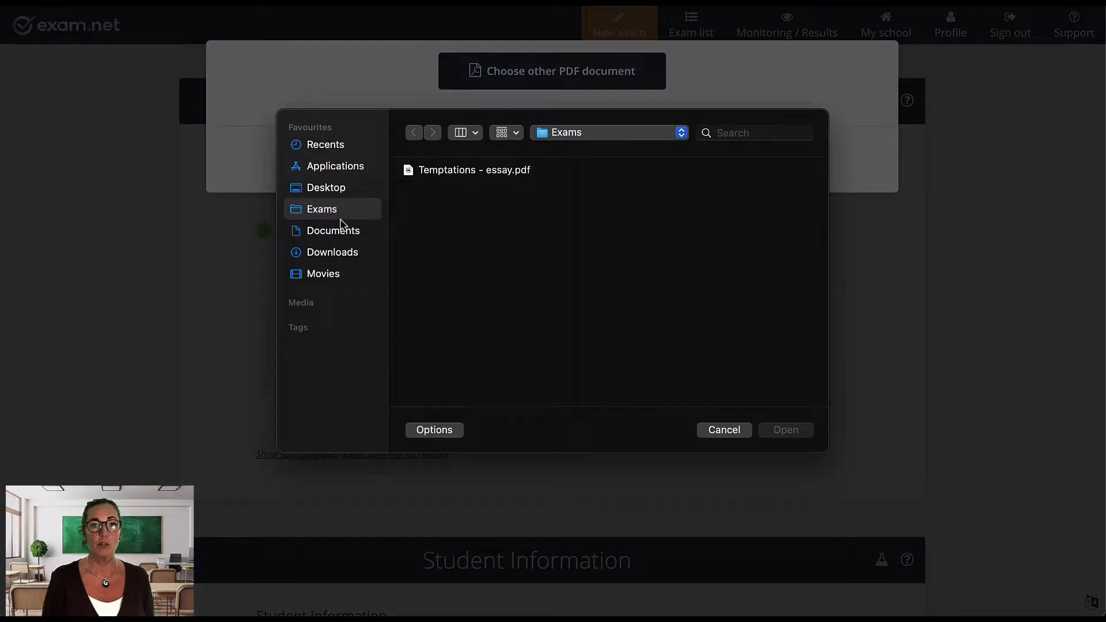
click(461, 170)
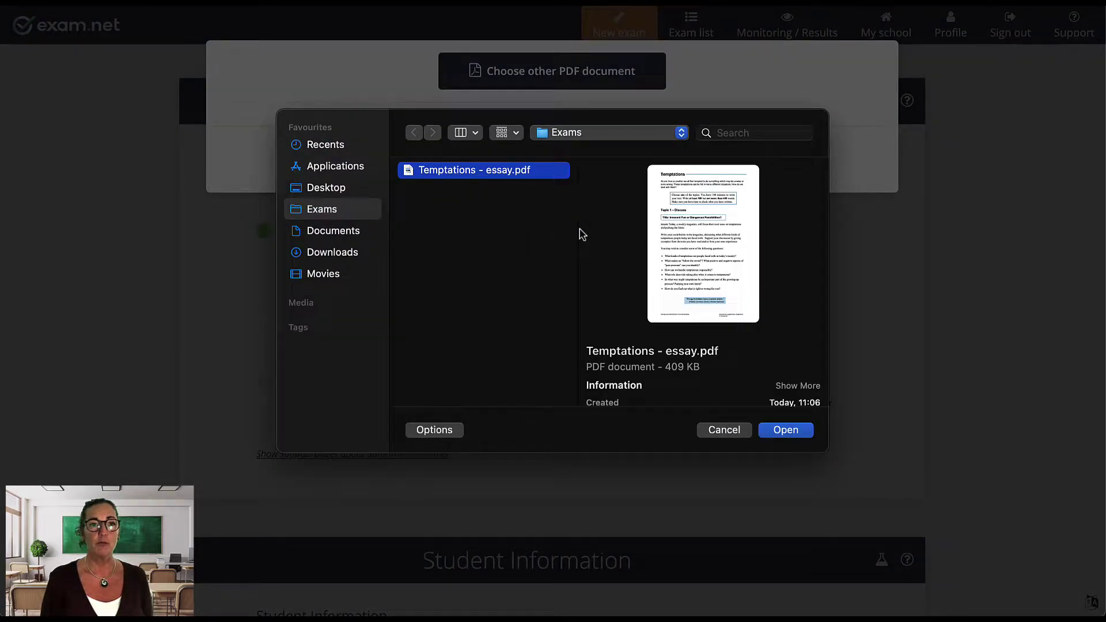
click(787, 432)
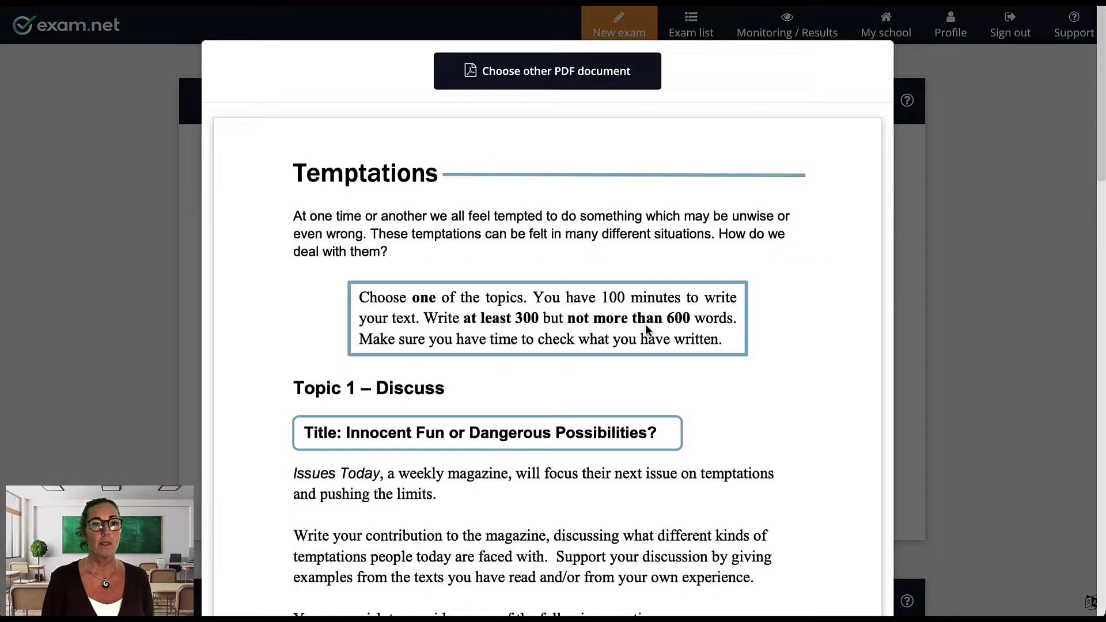
scroll(645, 323, down, 15)
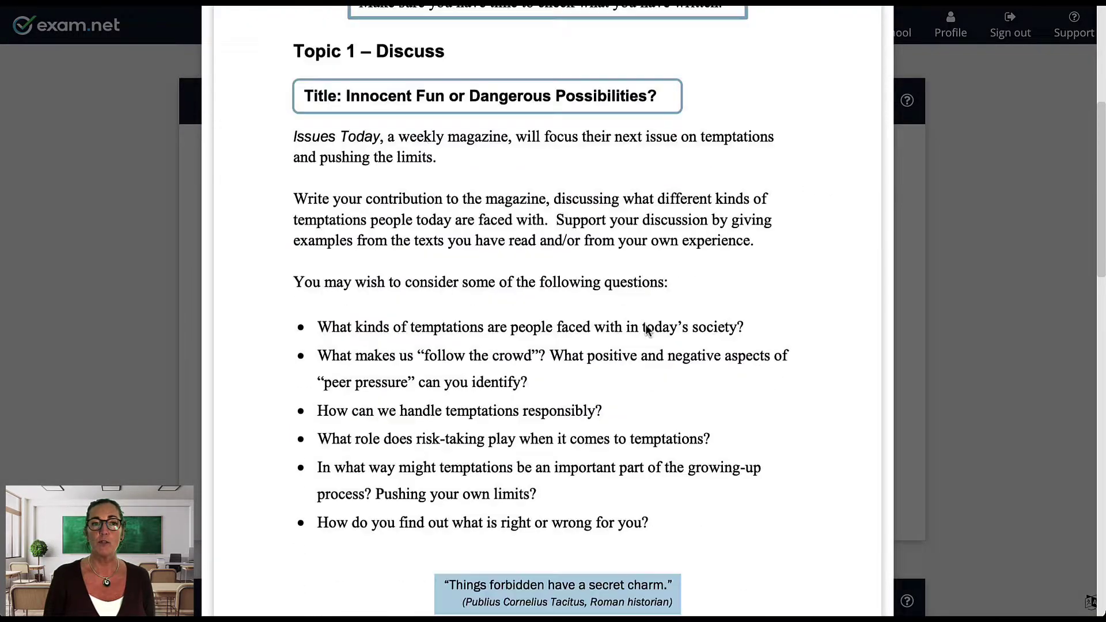
scroll(645, 324, down, 13)
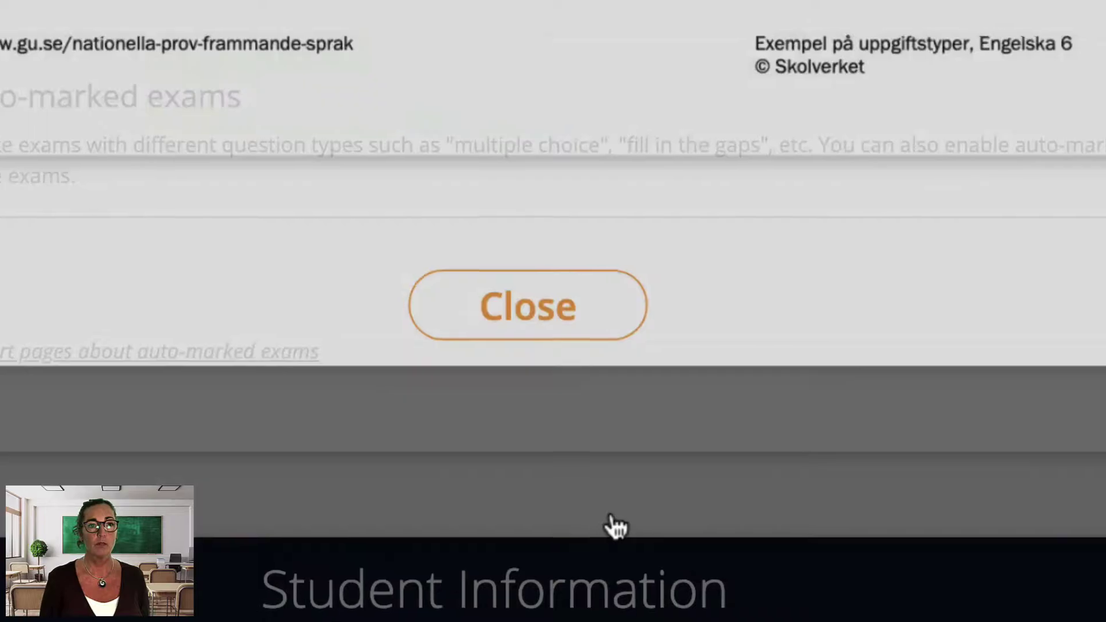
click(617, 524)
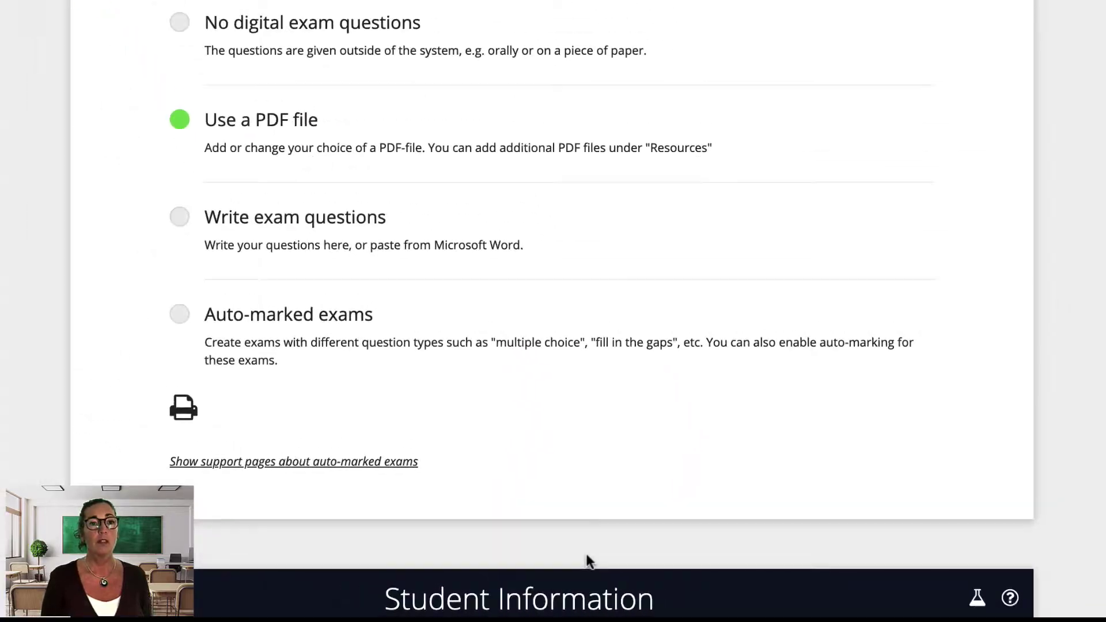
scroll(578, 566, down, 9)
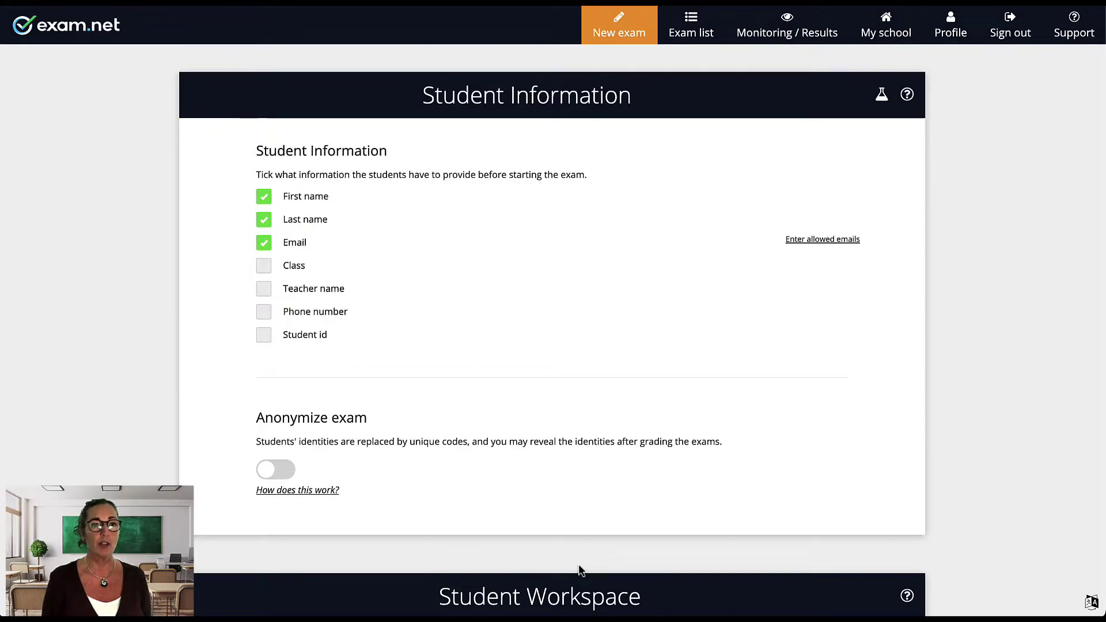
scroll(579, 567, down, 3)
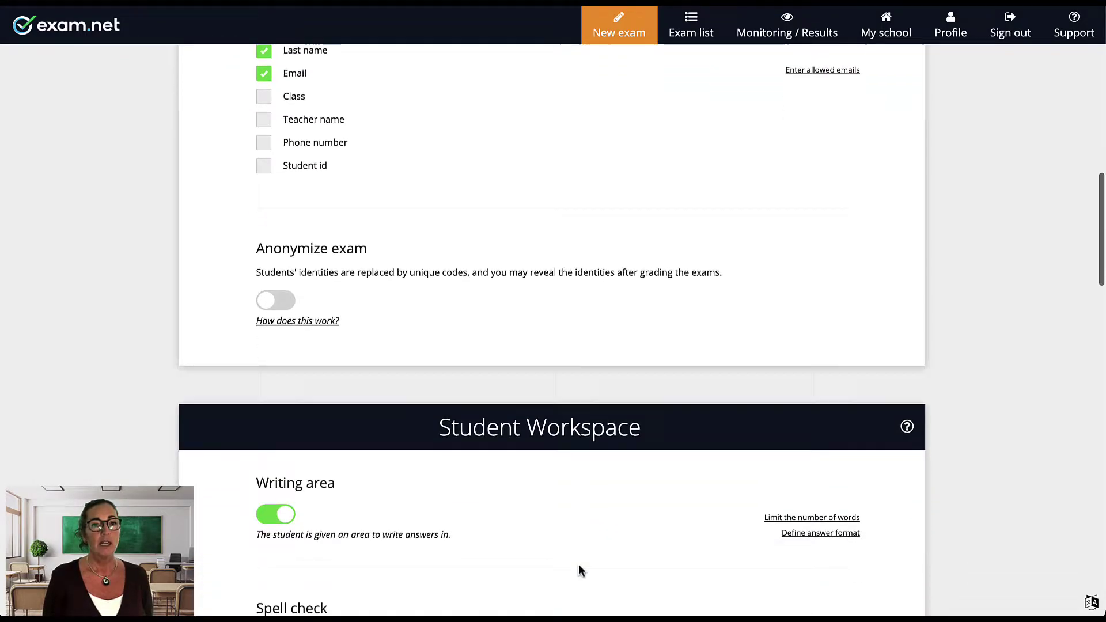
Set the Student Workspace spell check to 'Yes, for English'
scroll(579, 568, down, 6)
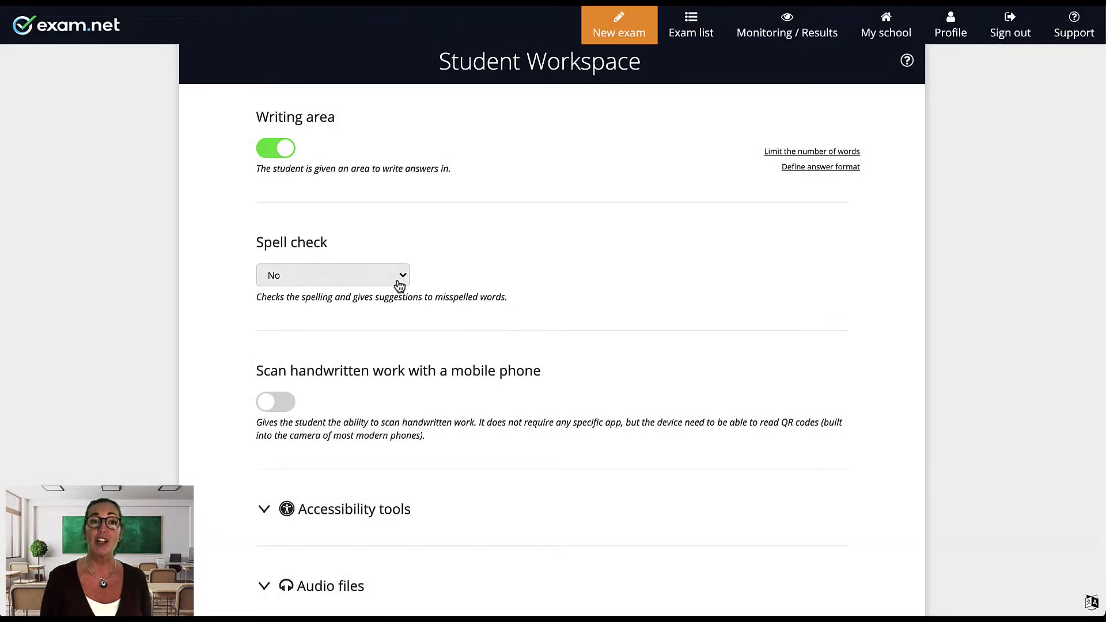
click(398, 284)
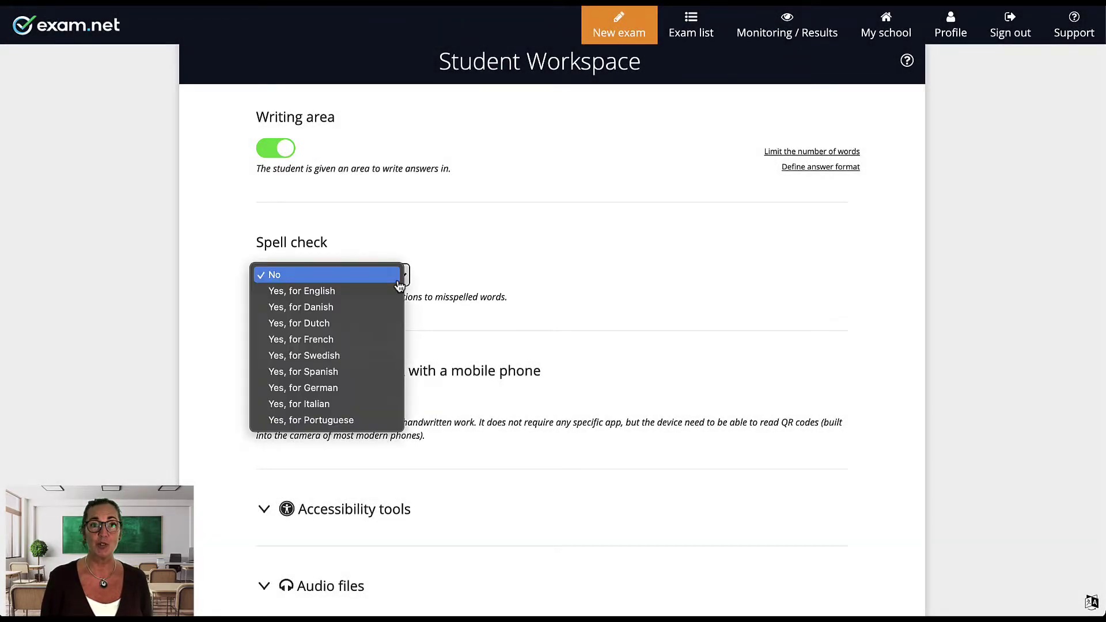
click(396, 291)
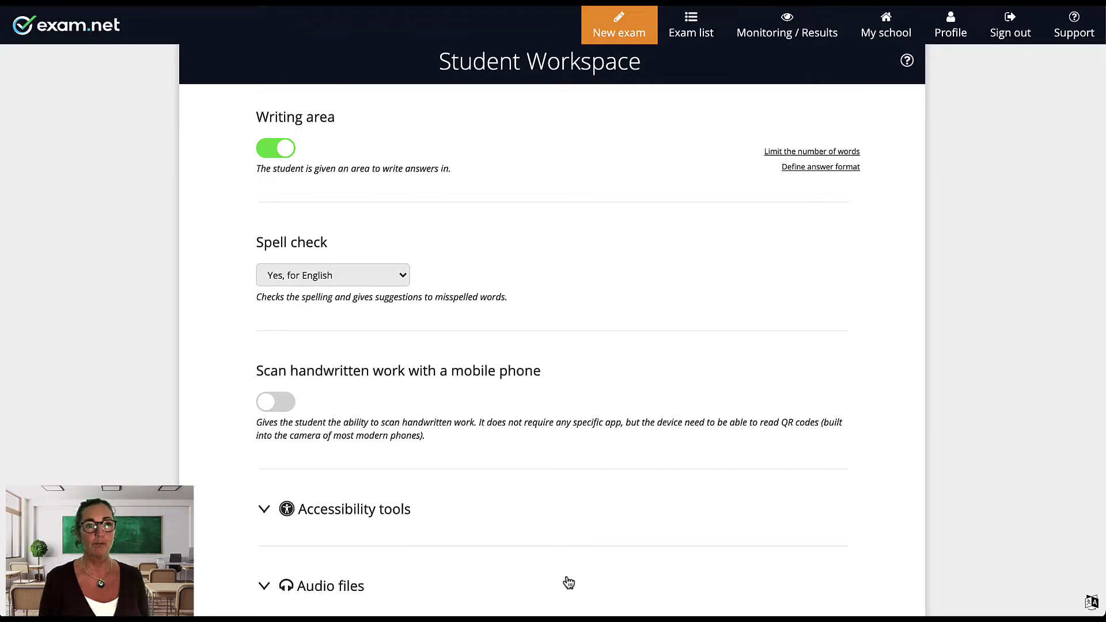
scroll(569, 583, down, 3)
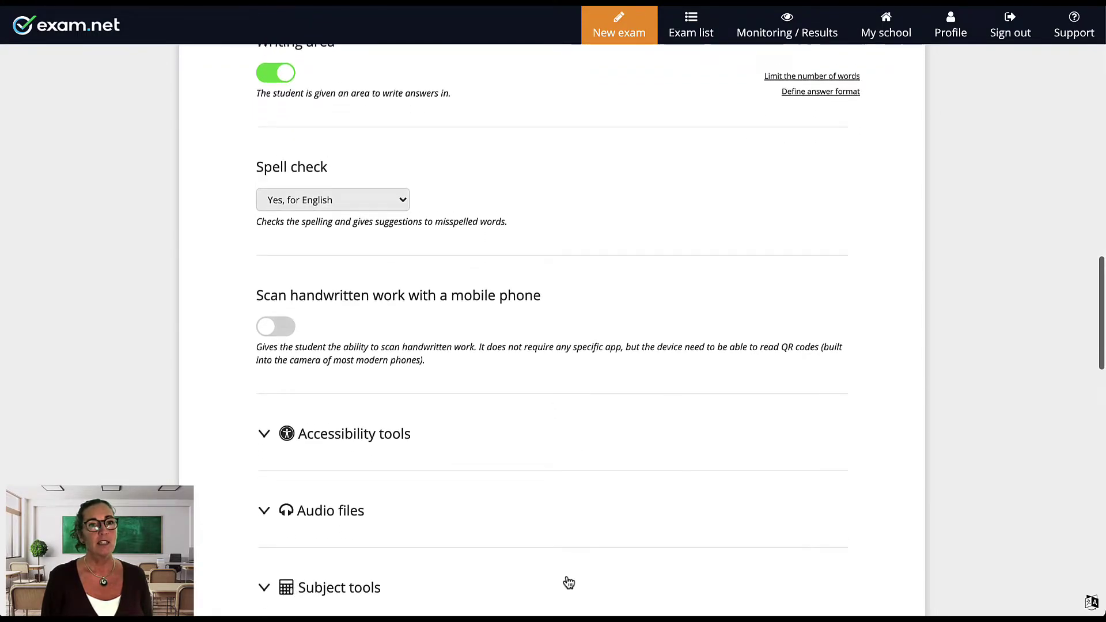
scroll(568, 584, down, 1)
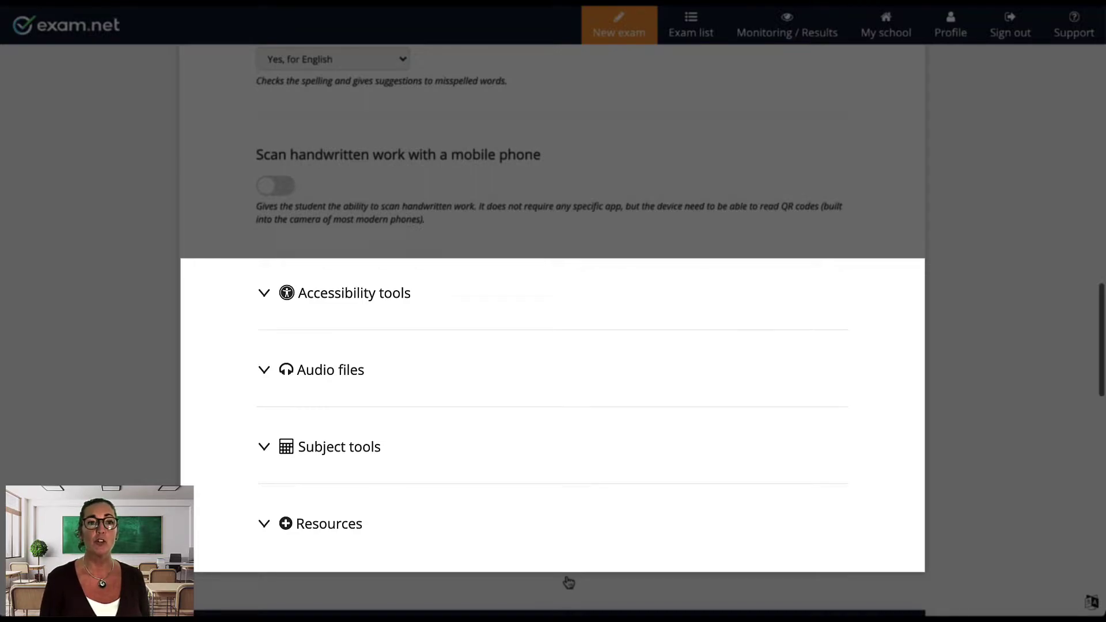
scroll(569, 582, down, 7)
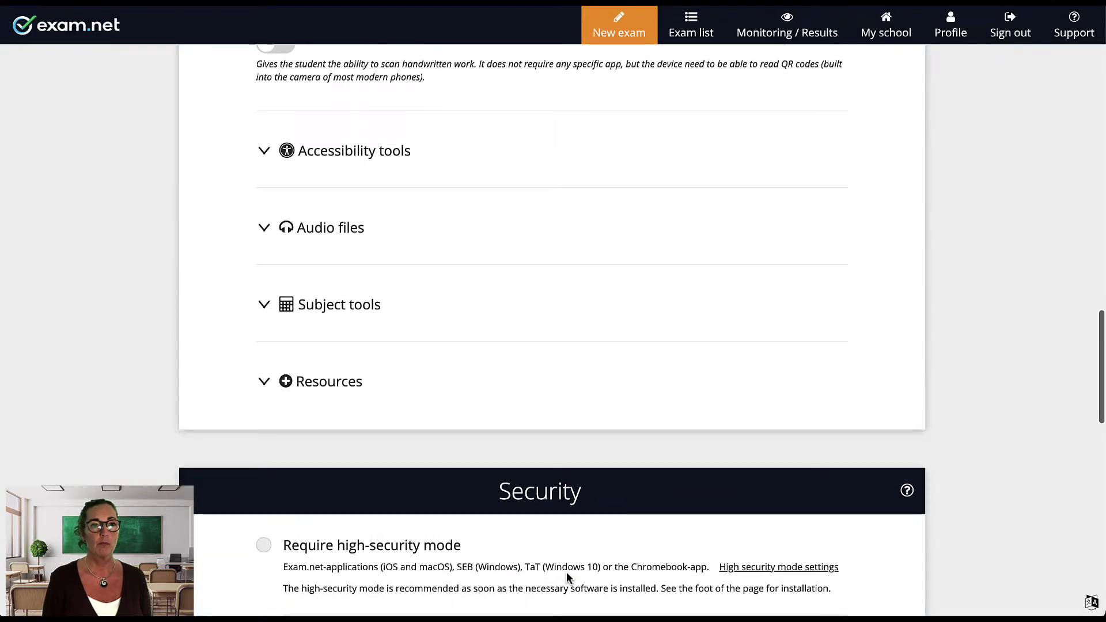
scroll(567, 574, down, 3)
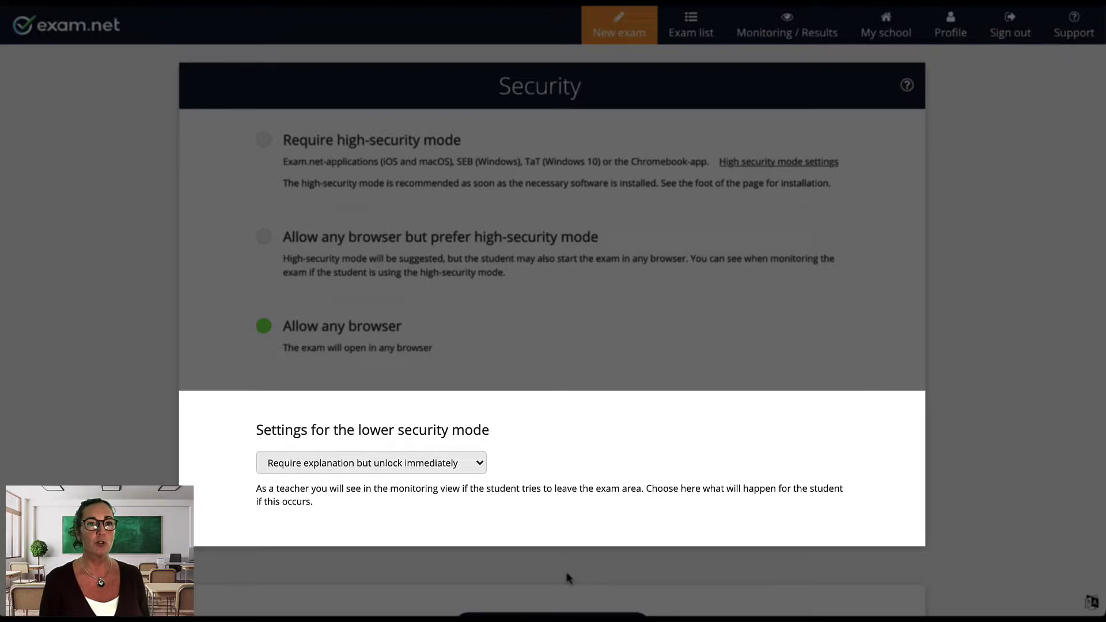
click(478, 469)
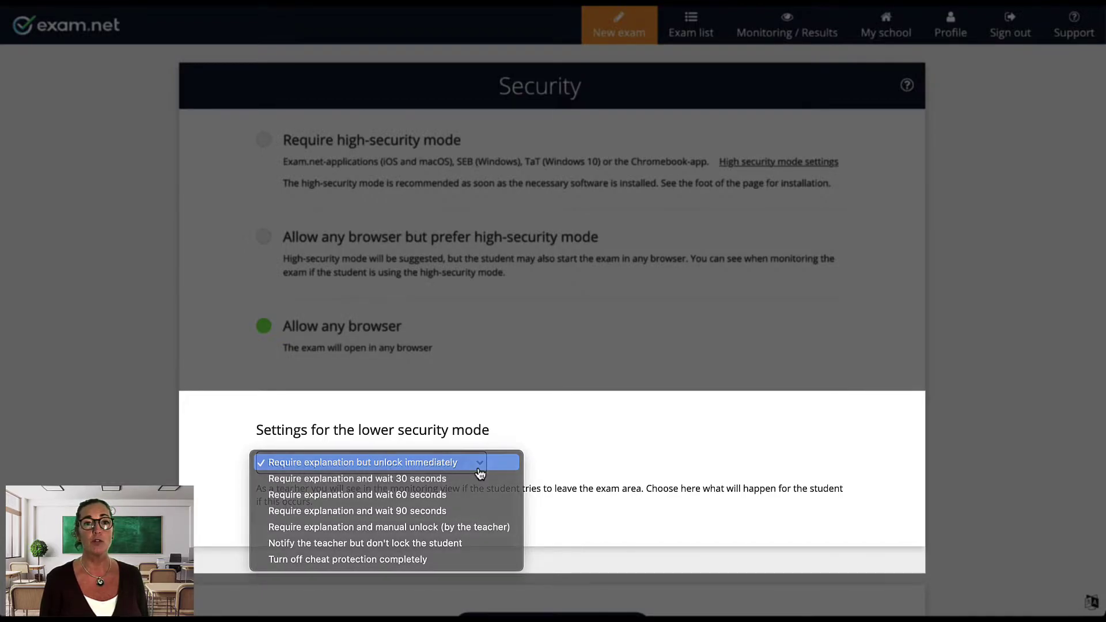
click(479, 470)
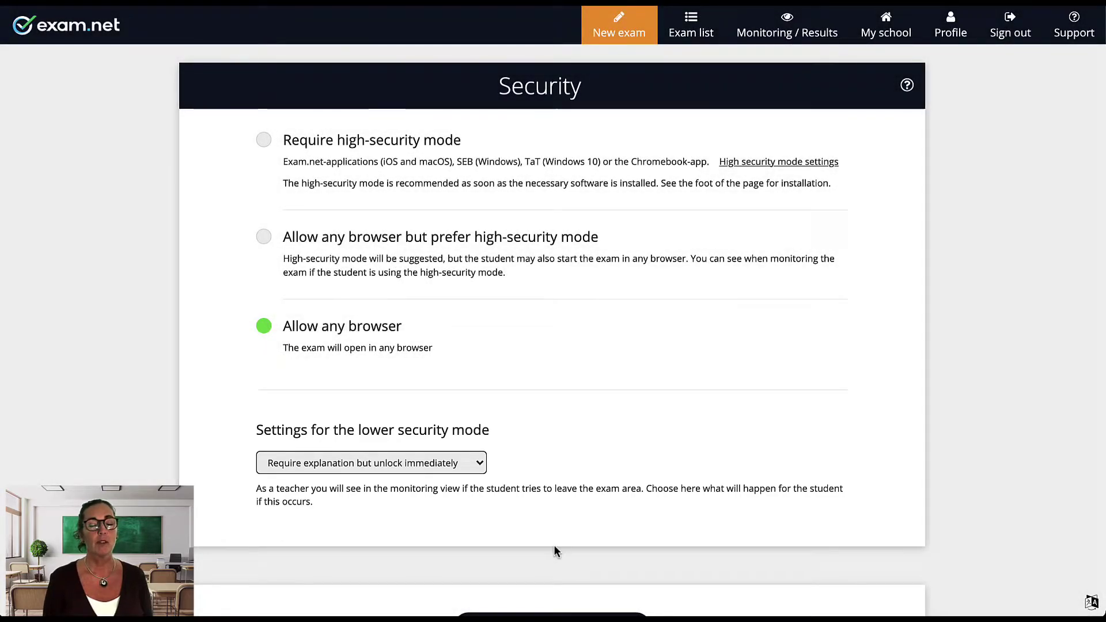
scroll(555, 550, down, 2)
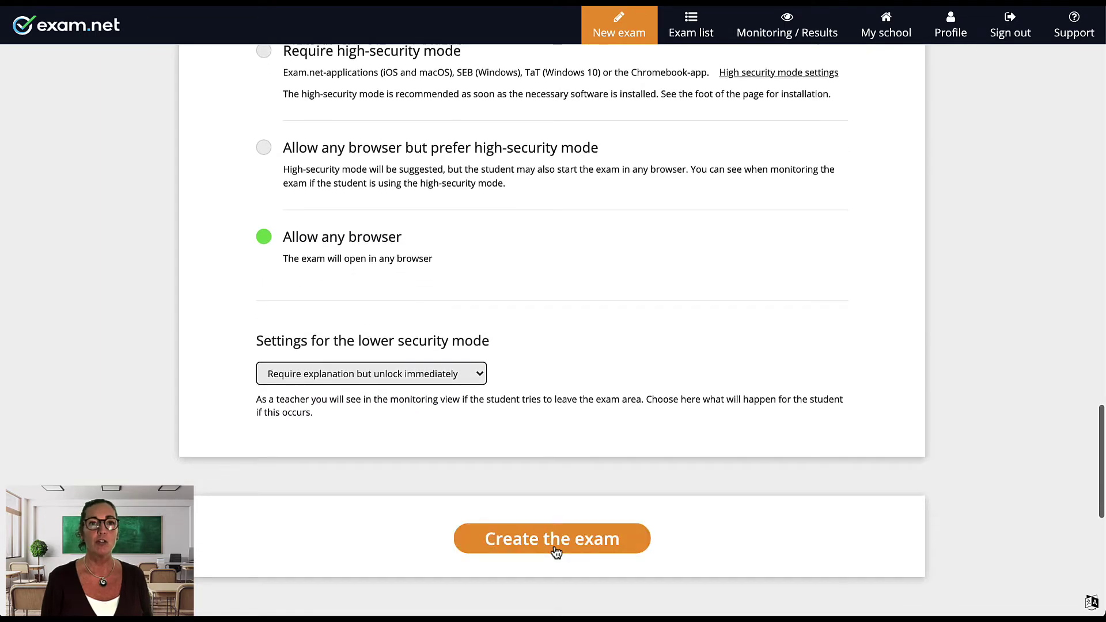
Create the Temptations exam and open its student preview from My Exams
click(556, 552)
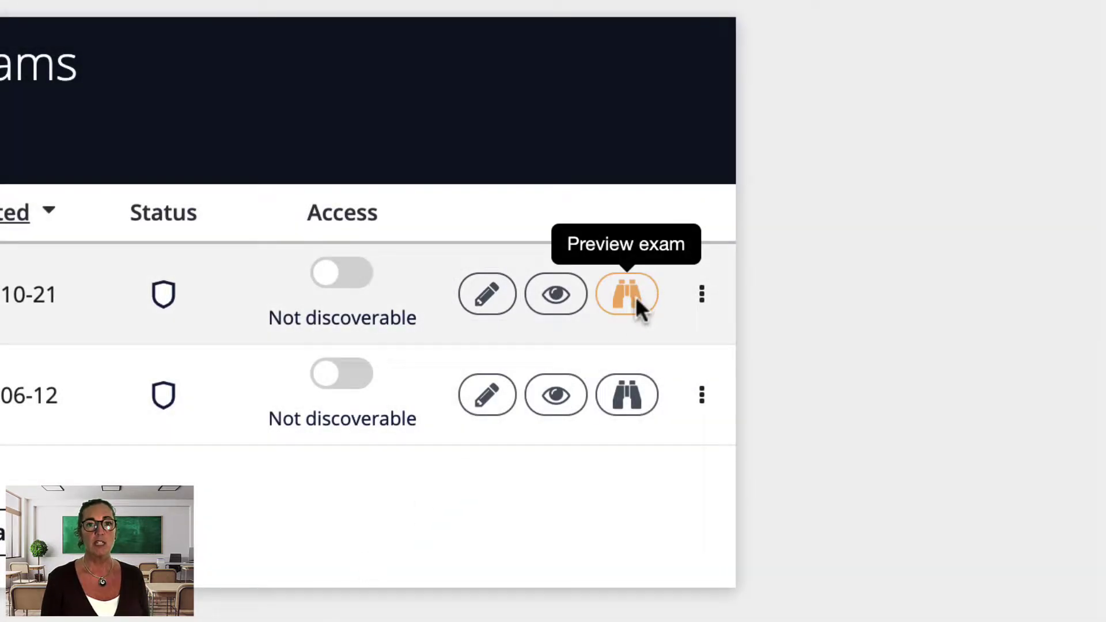
click(644, 294)
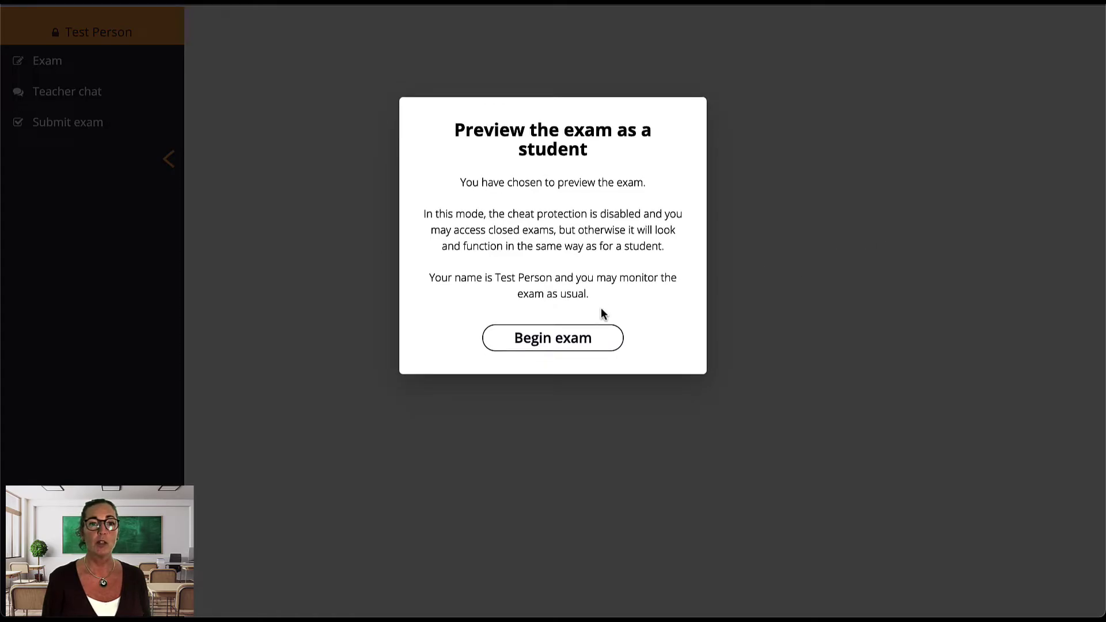
Begin the preview in Side by side layout and write 'Lorem ipsum' in the answer editor
click(565, 337)
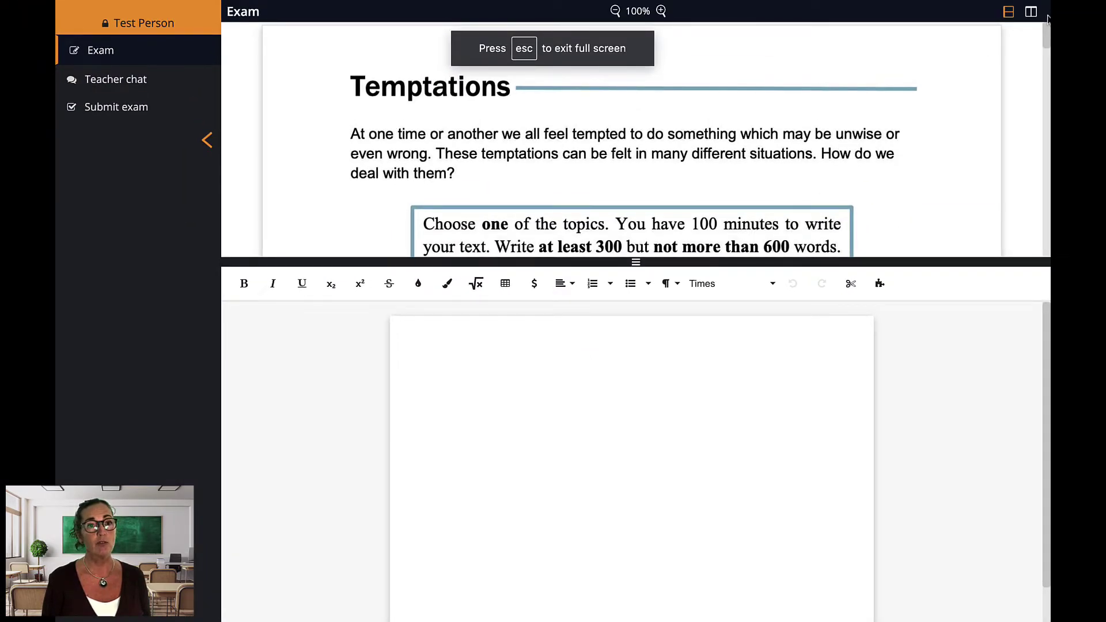
click(1031, 17)
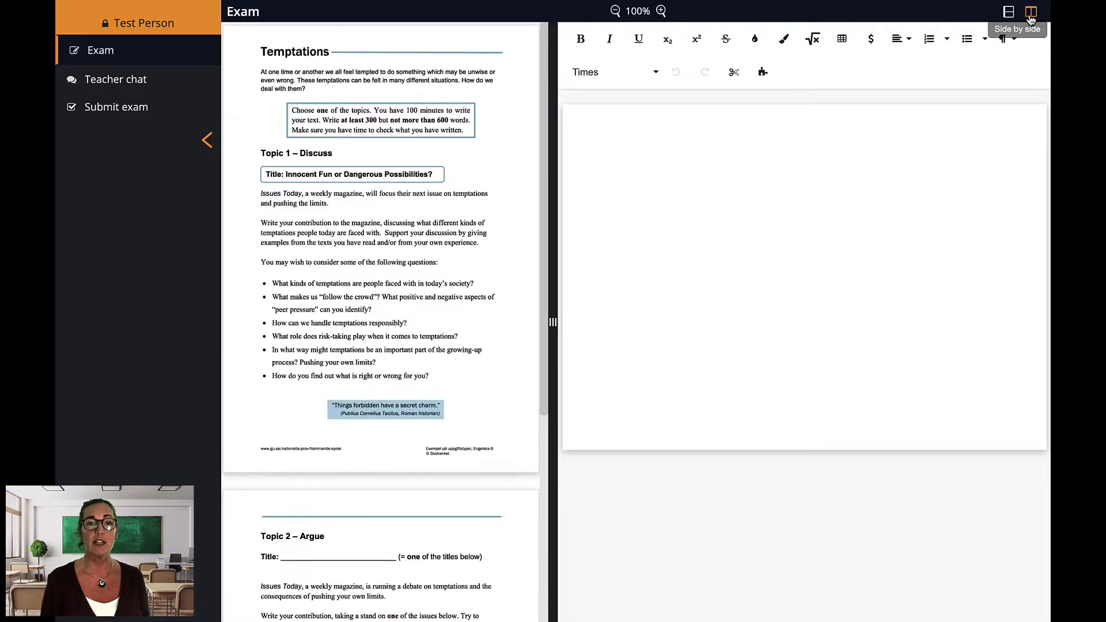
click(842, 147)
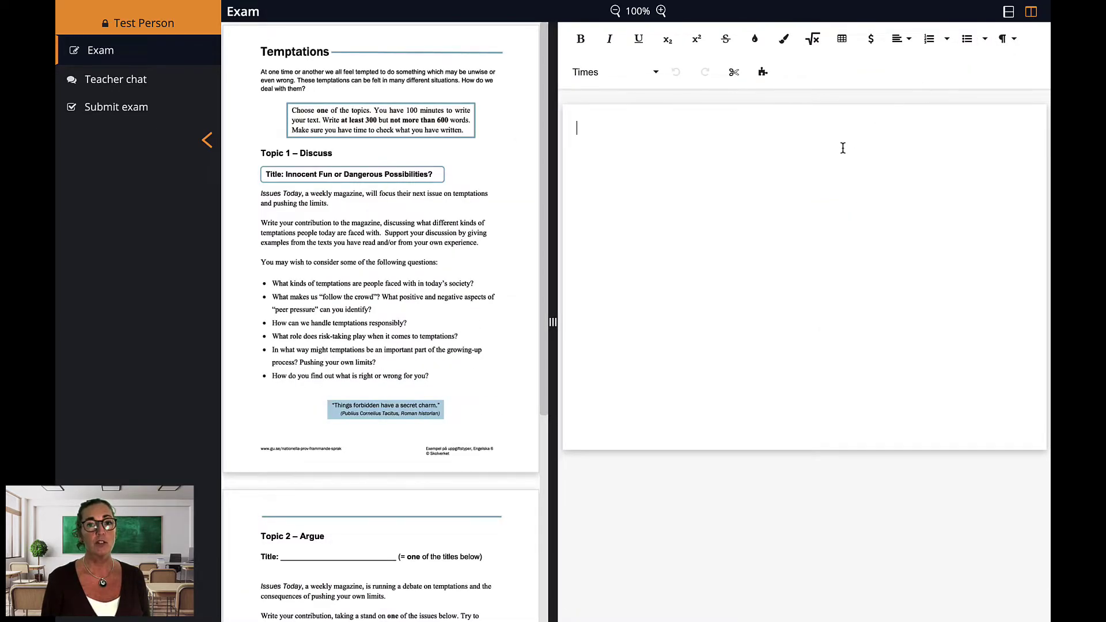
text(Lorem ipsum)
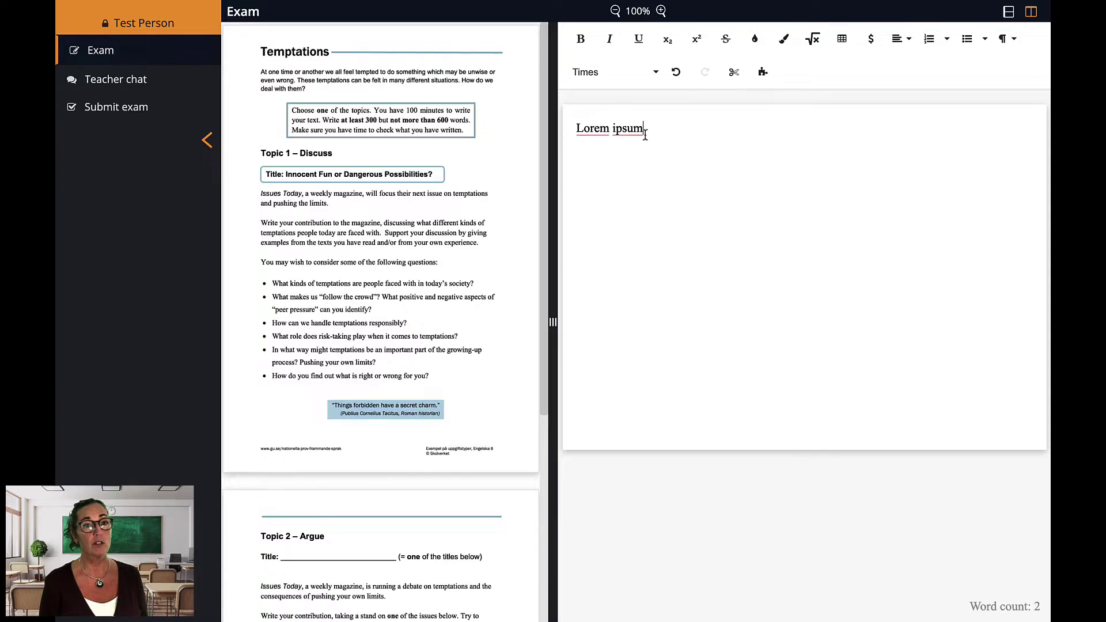
Open the teacher chat, then submit and confirm handing in the preview exam
click(180, 84)
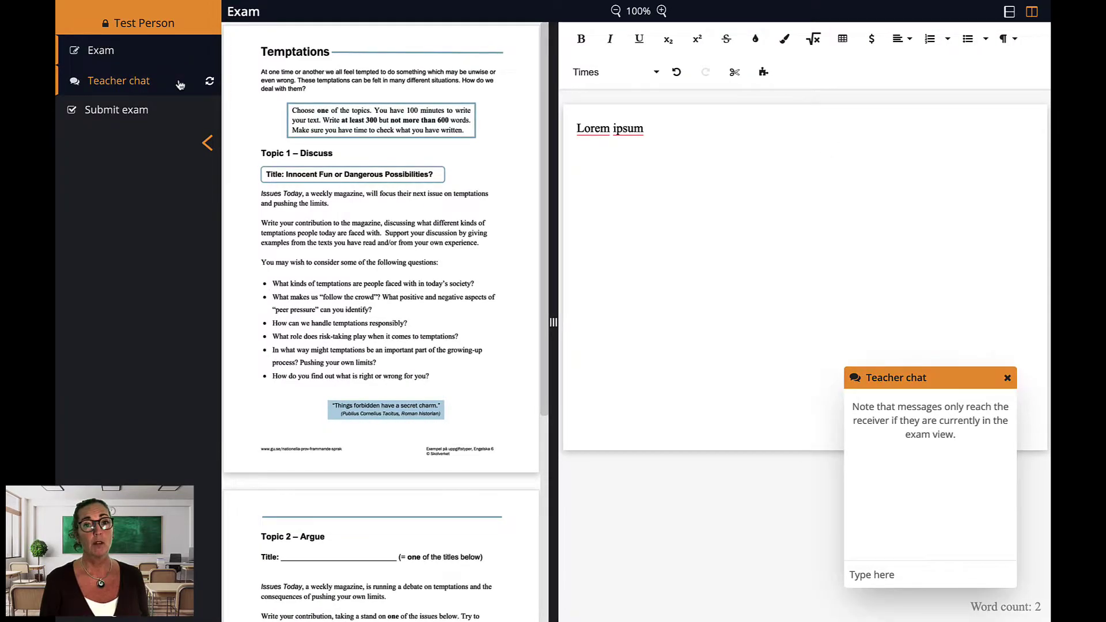
click(171, 114)
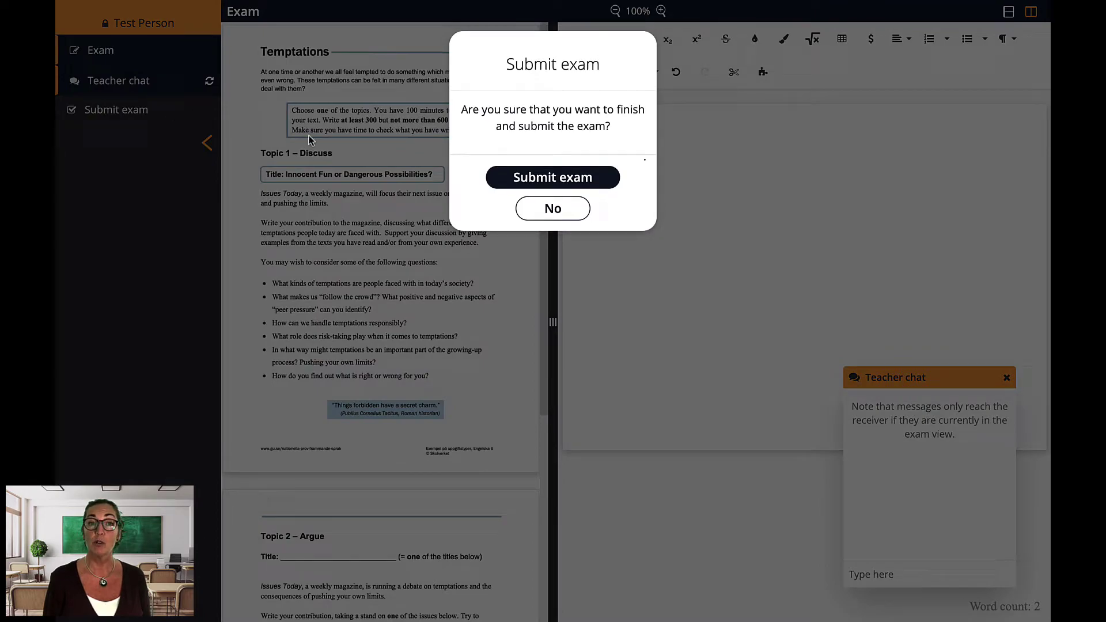
click(517, 178)
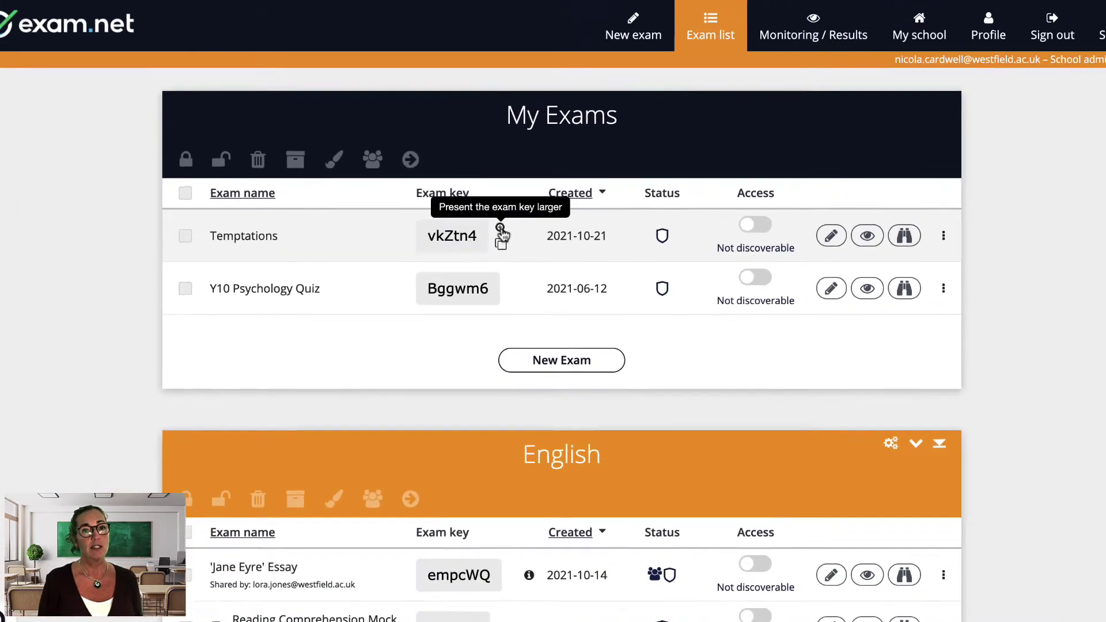
Enlarge the Temptations exam key and paste it into the homepage's Student Exam Key field
click(565, 344)
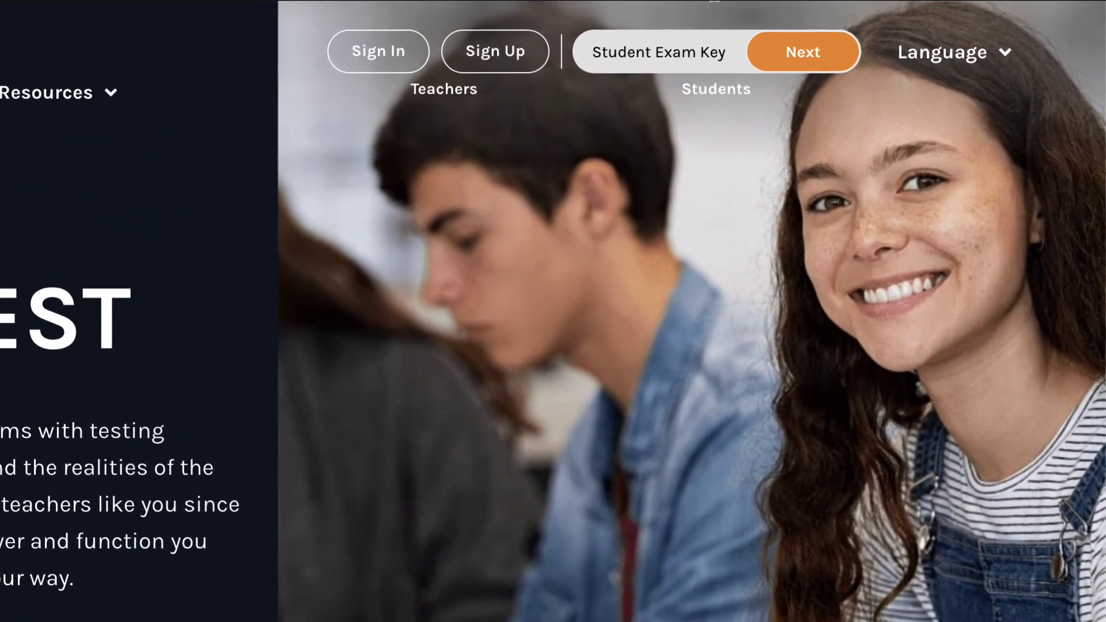
click(898, 29)
text(vkZtn4)
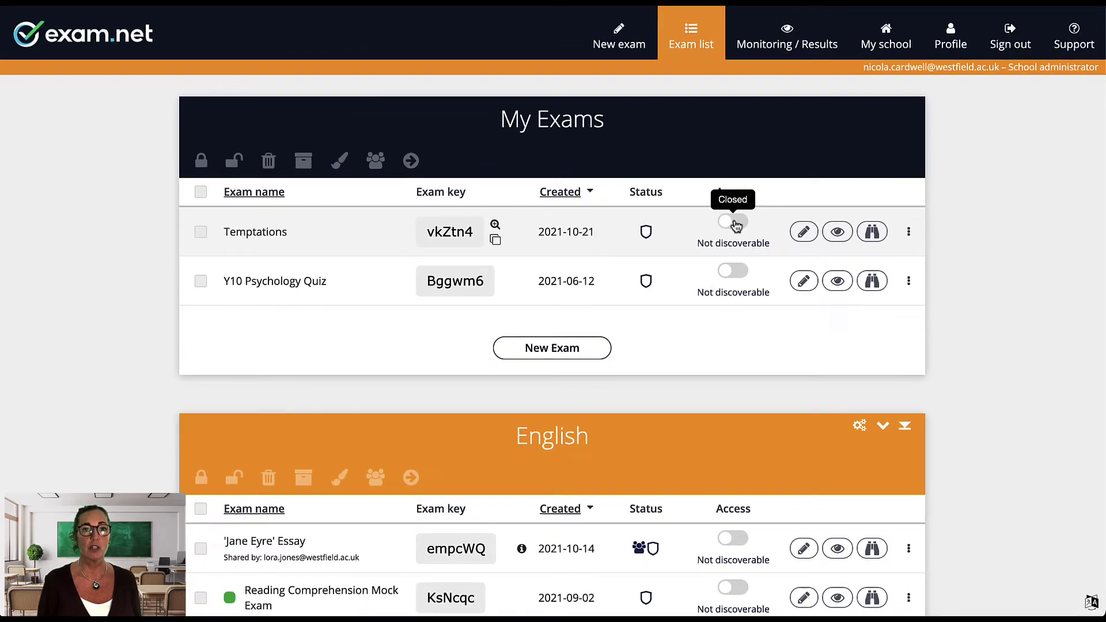
Set the Temptations exam's access status to Discoverable
click(734, 222)
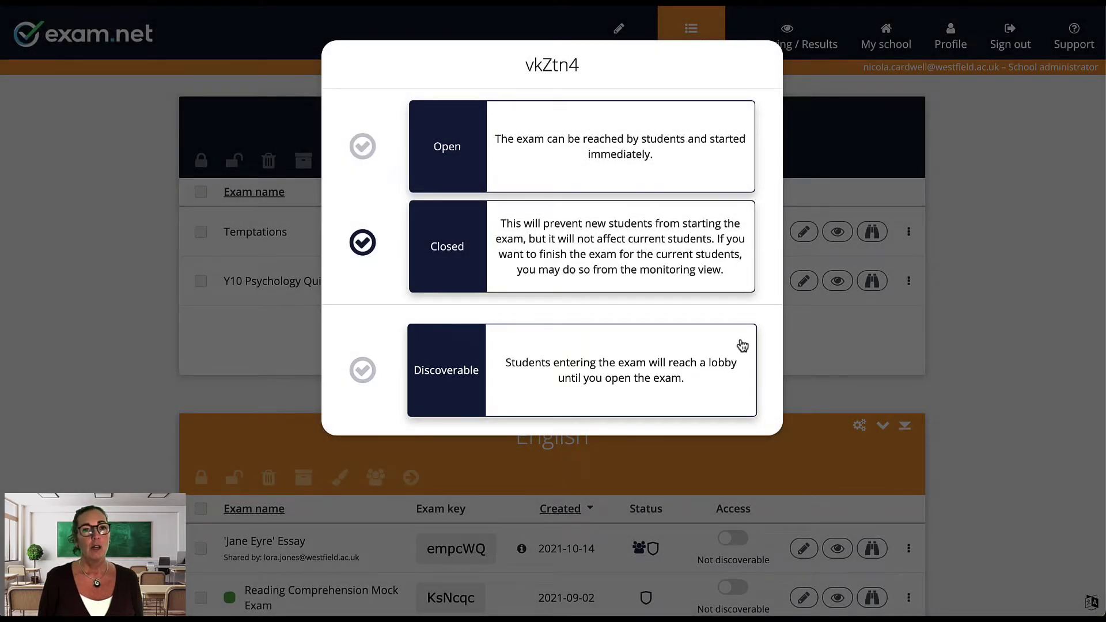
click(742, 345)
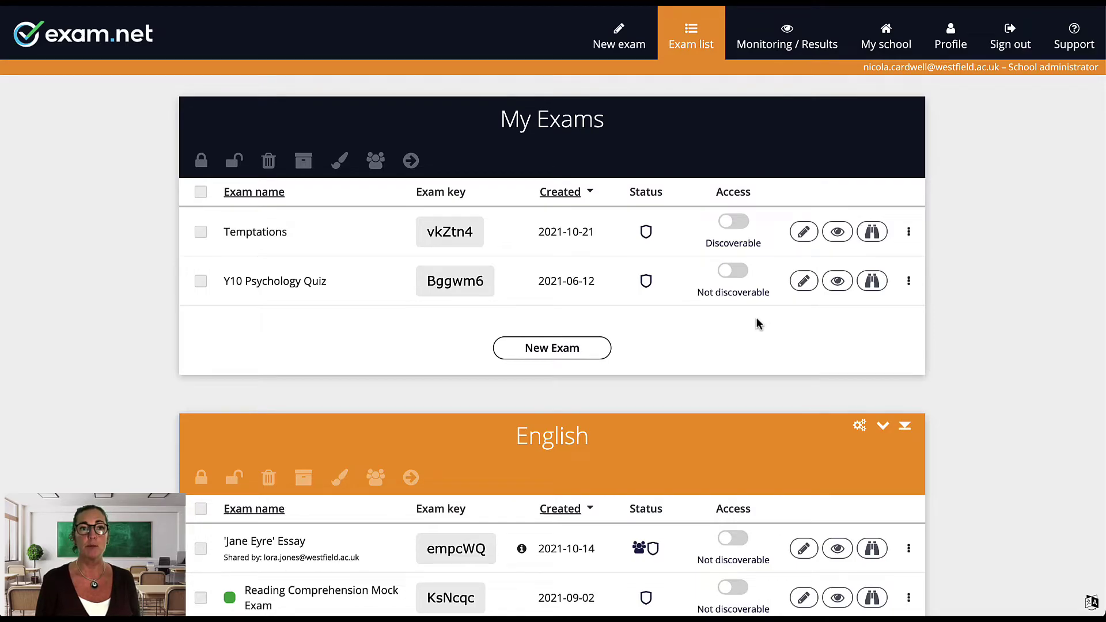
Open the Temptations monitoring page and switch its access to Open
click(837, 233)
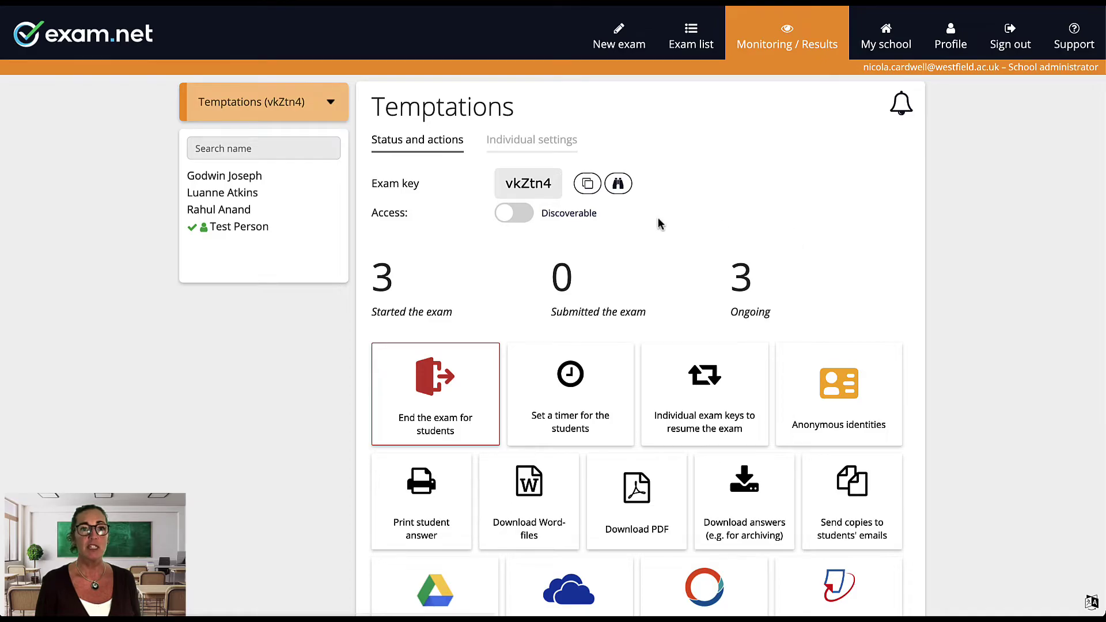
click(506, 213)
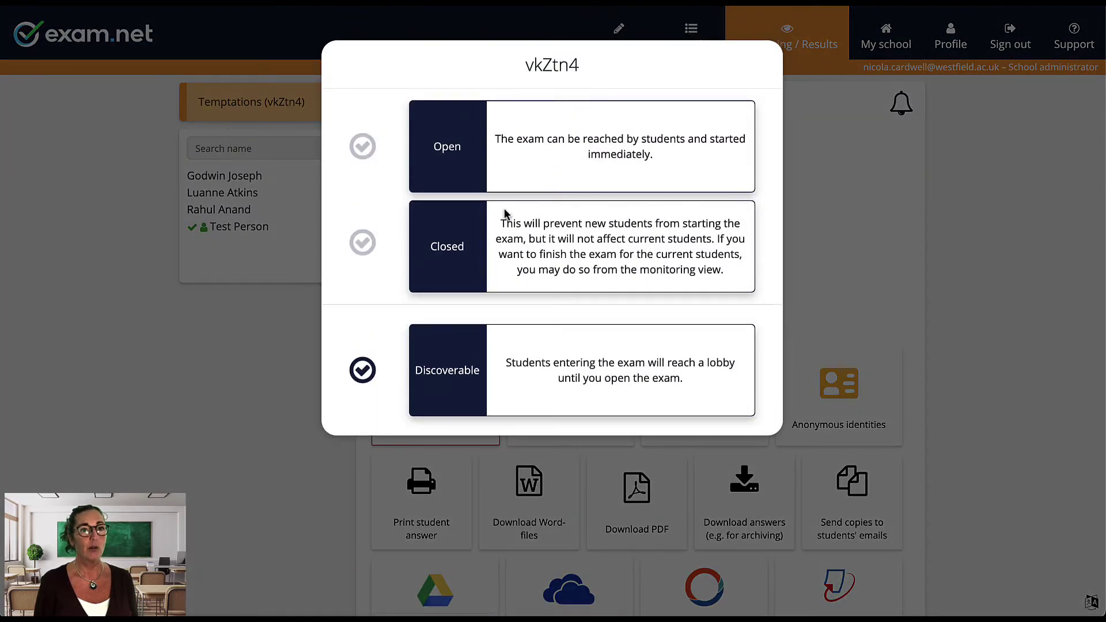
click(506, 181)
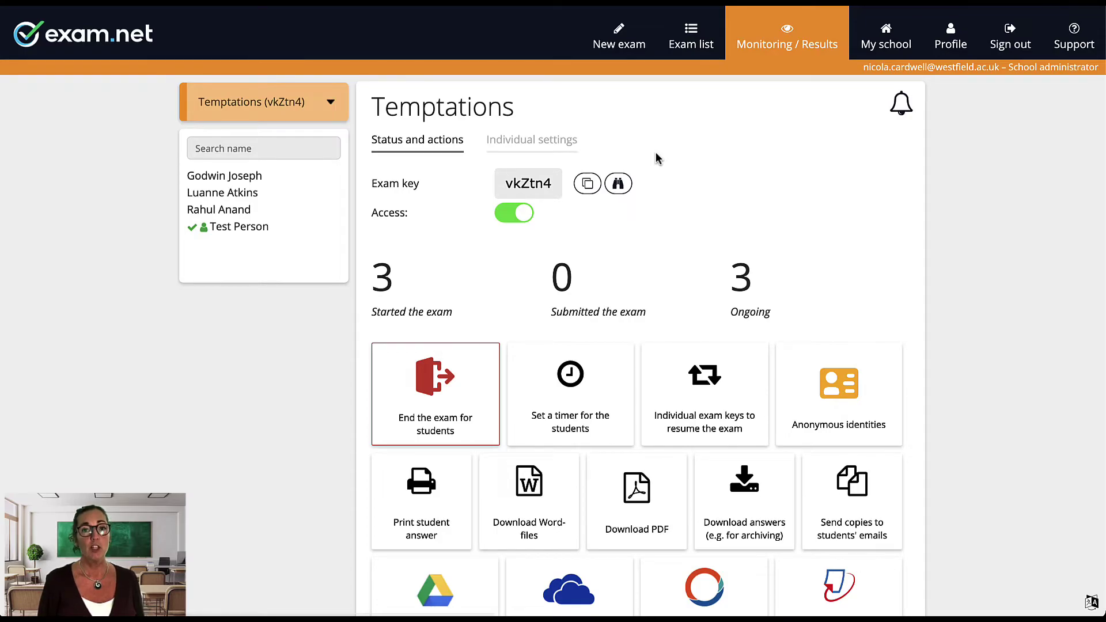
scroll(659, 159, down, 5)
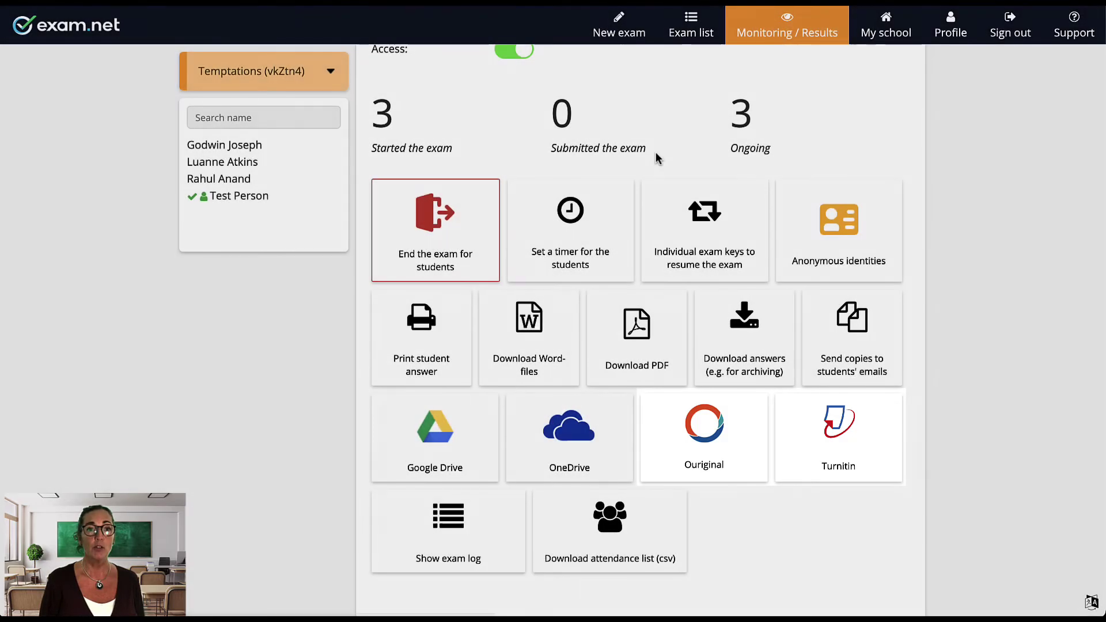
scroll(657, 157, up, 2)
scroll(657, 157, up, 3)
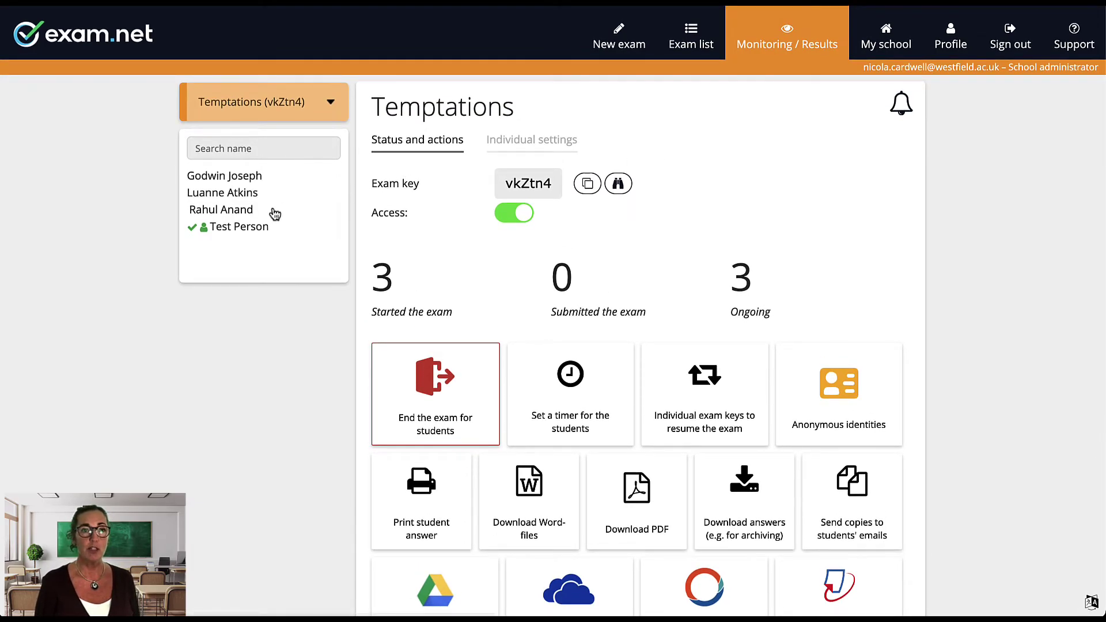
Fetch a student's answer history and compare the 164-word and 64-word backups
click(275, 214)
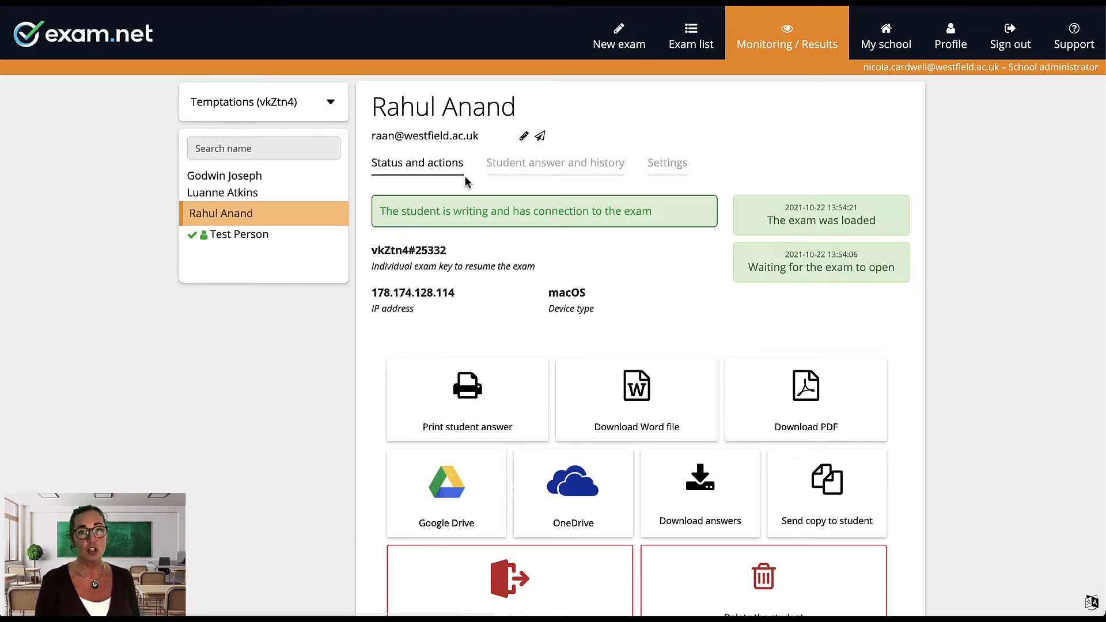
click(520, 169)
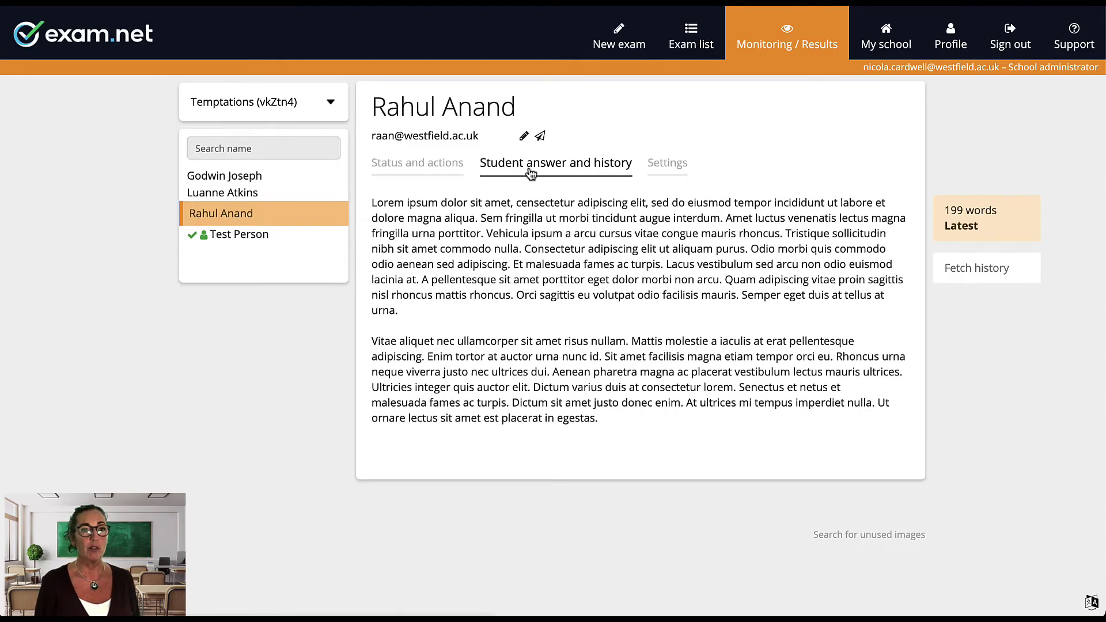
click(946, 273)
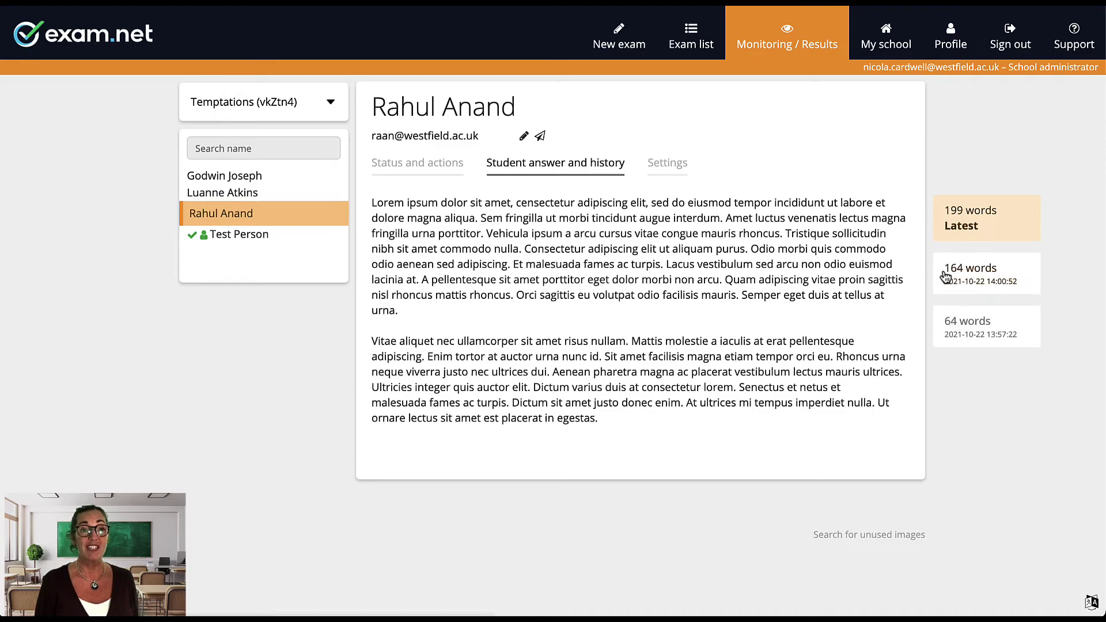
click(946, 275)
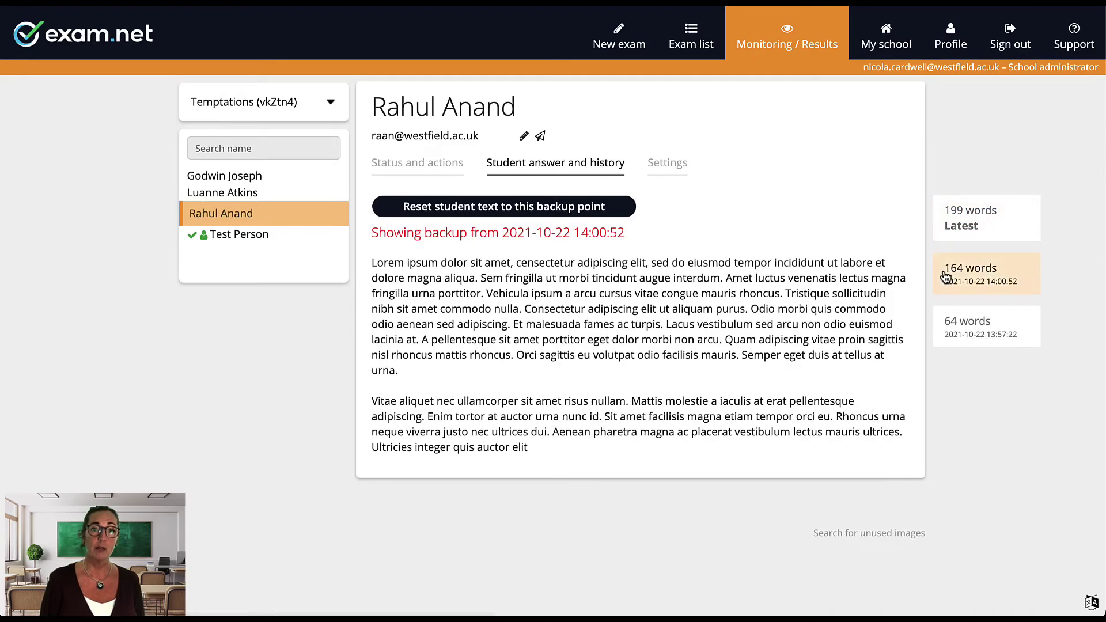
click(948, 322)
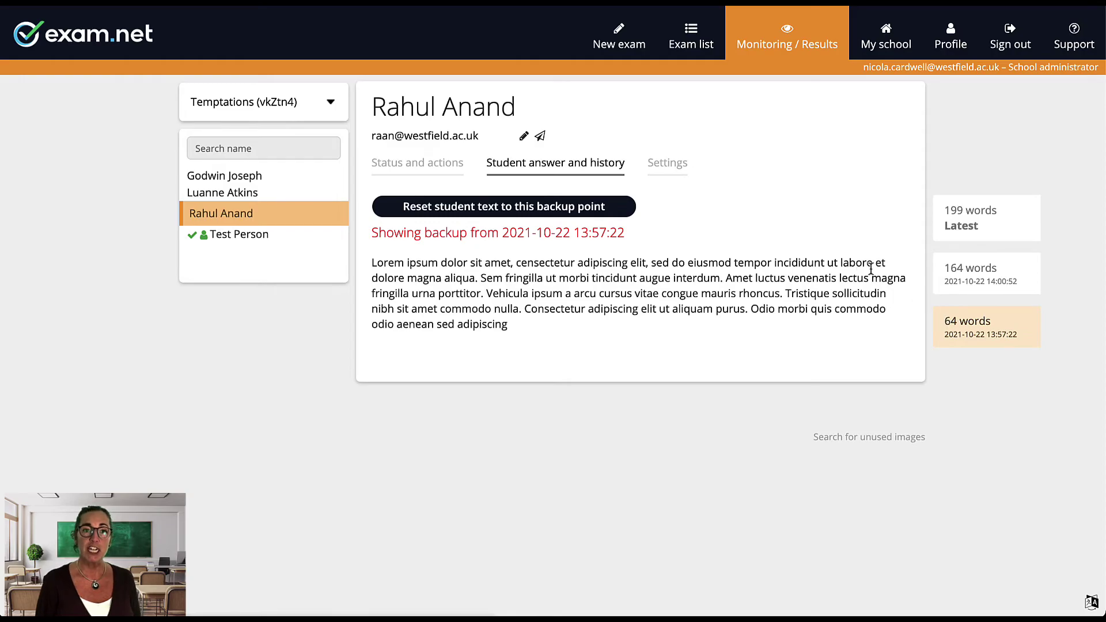
Check the student's Settings tab, then bring up the teacher chat panel
click(681, 174)
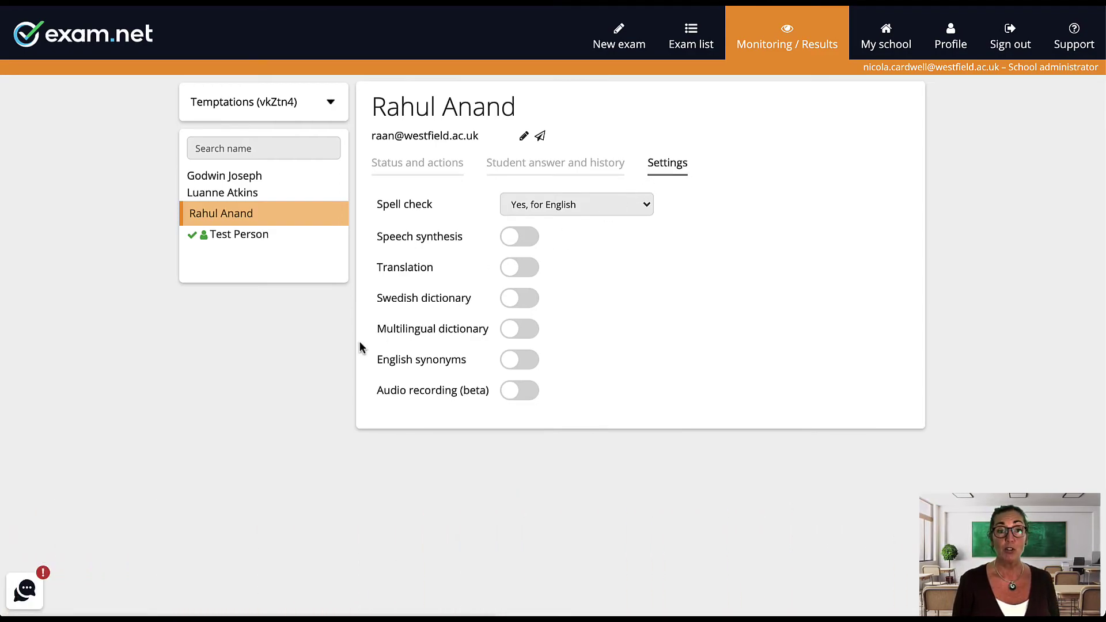
click(19, 588)
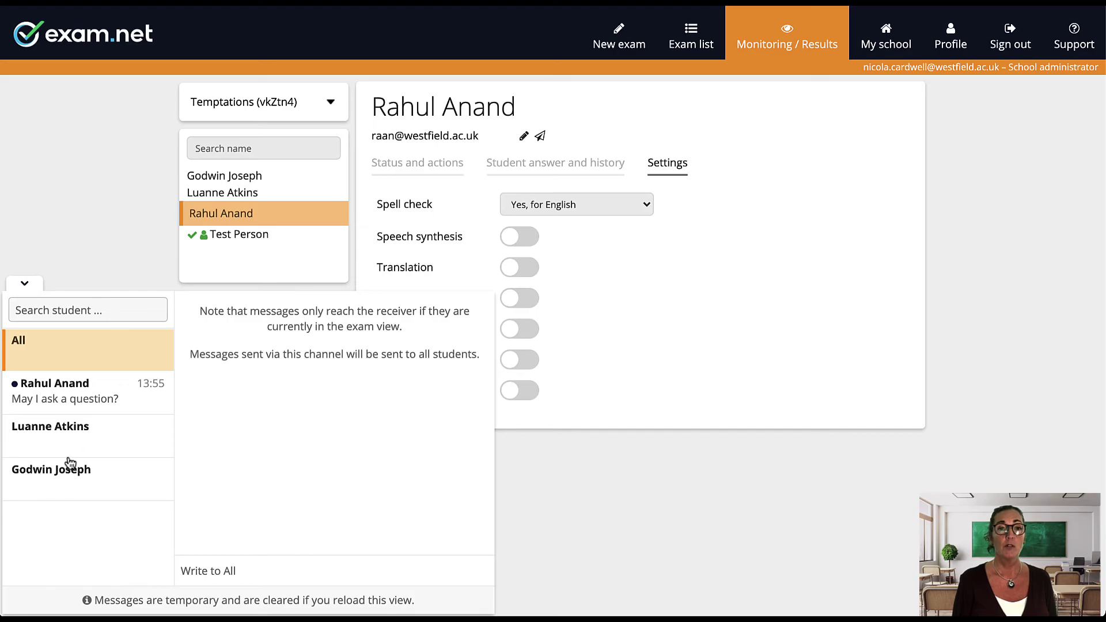
Read the student's chat question, then message All students 'You have ten minutes left'
click(95, 410)
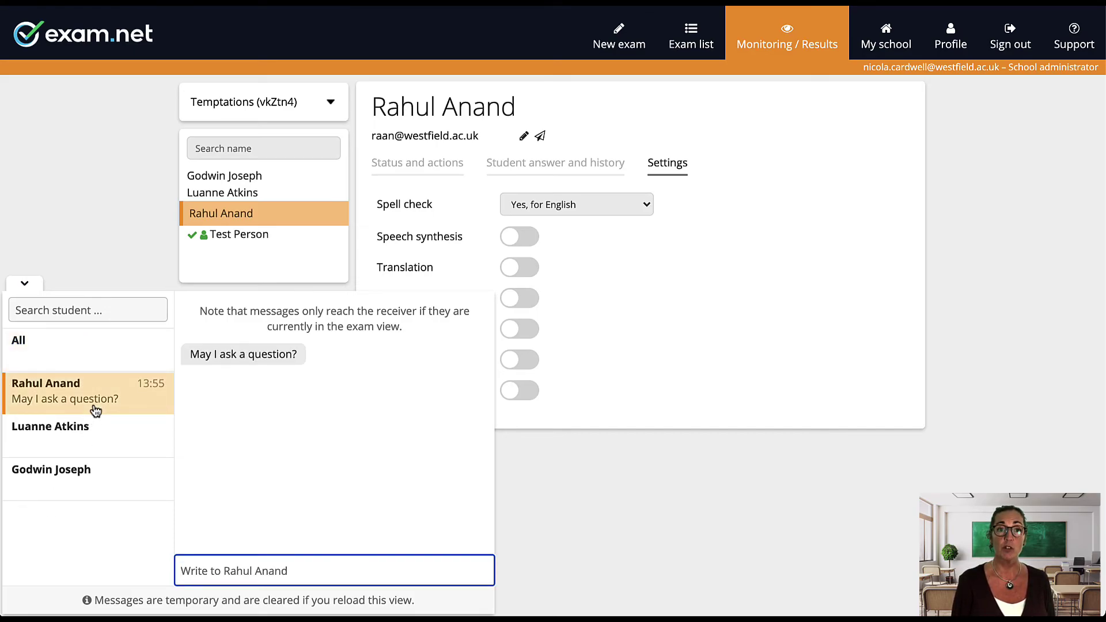
click(99, 361)
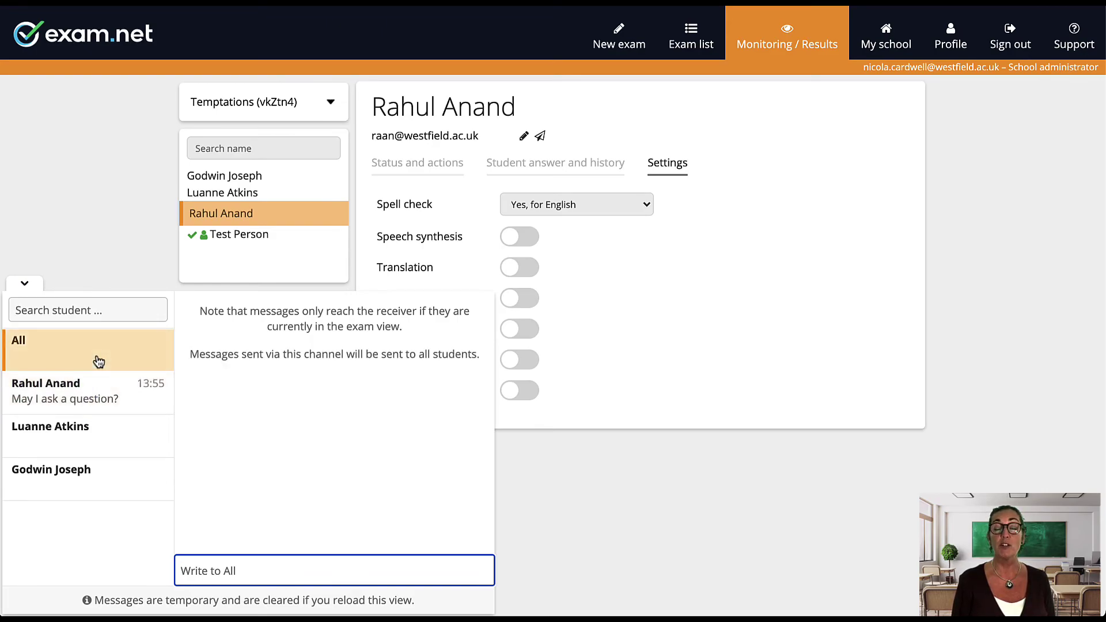
text(You ha)
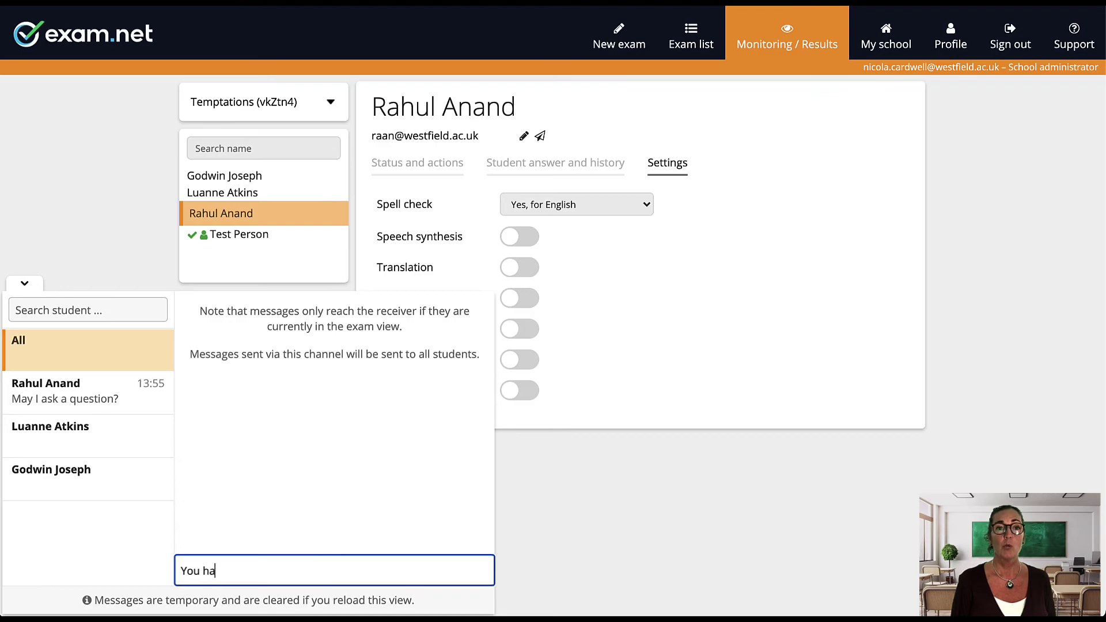
text(ve ten minutes)
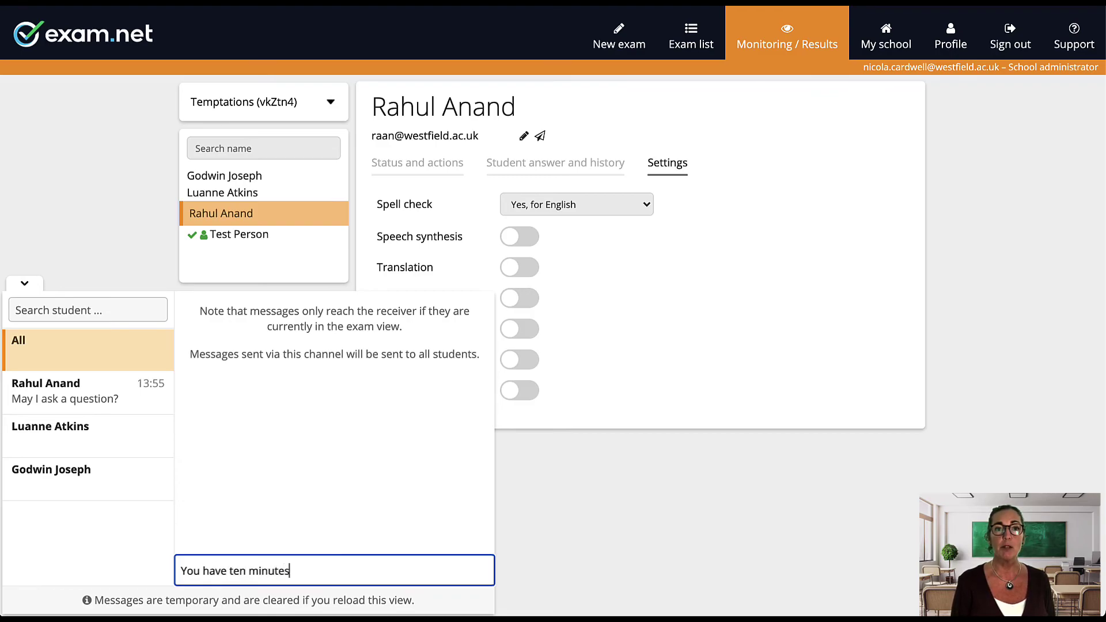
text( left)
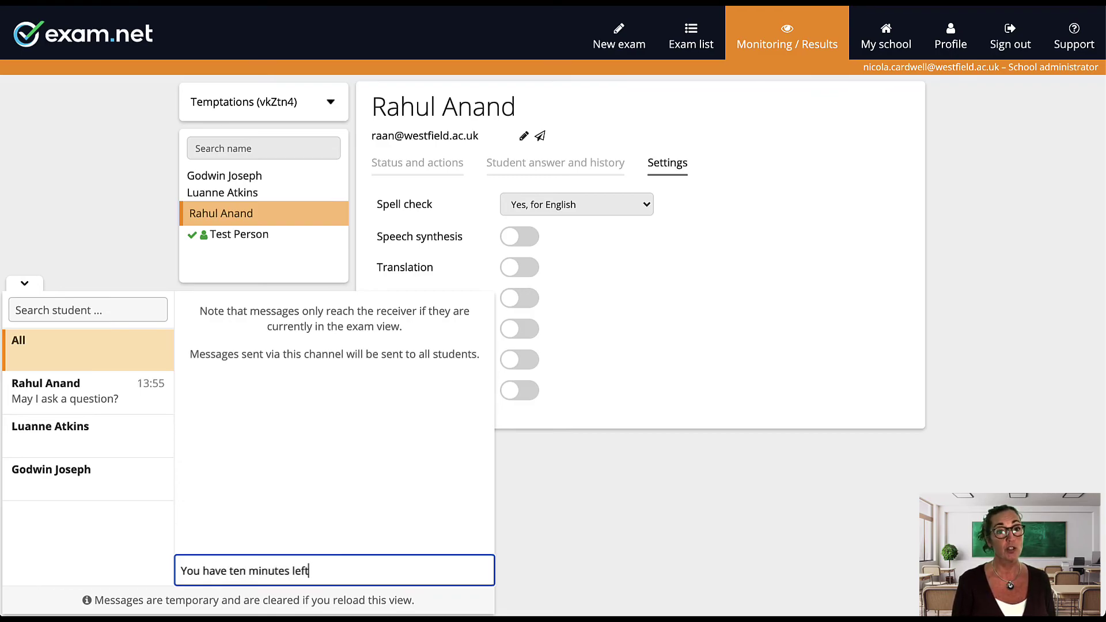
key(Return)
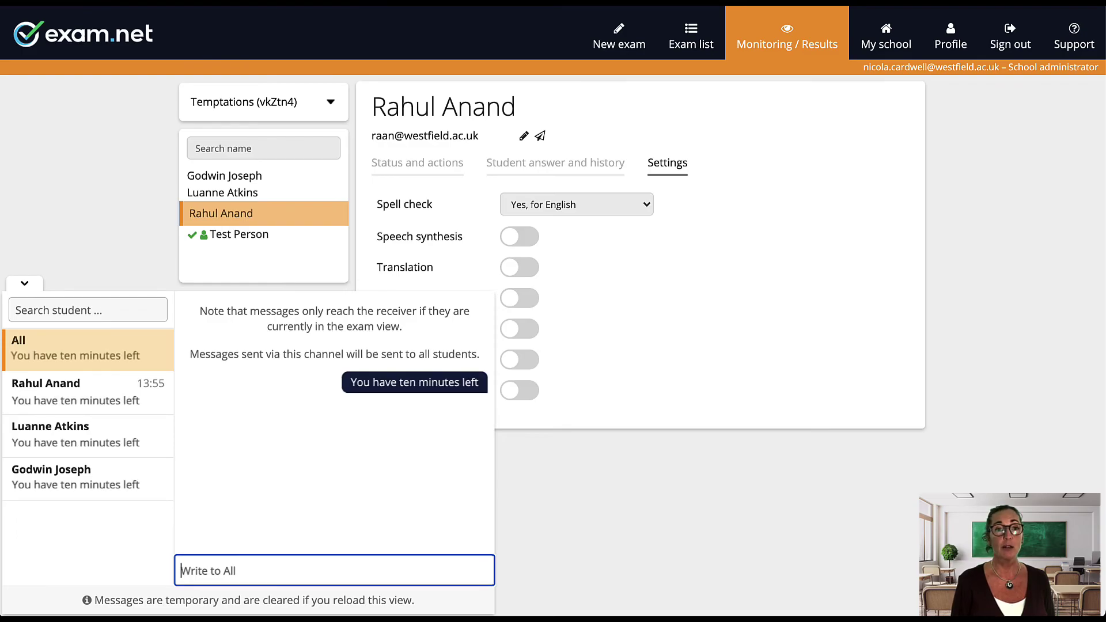